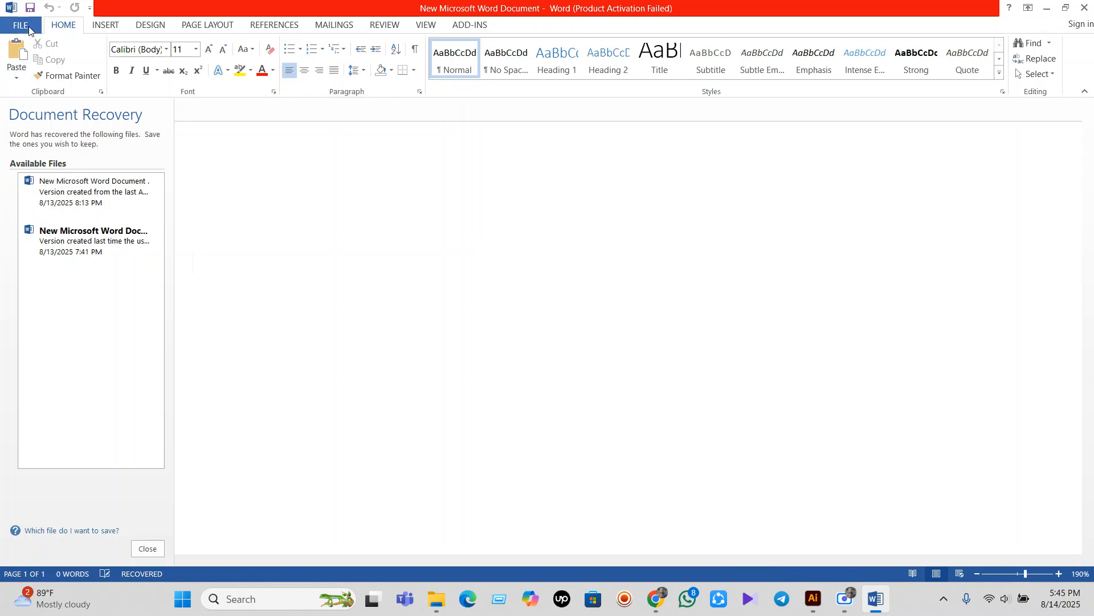
left_click(27, 28)
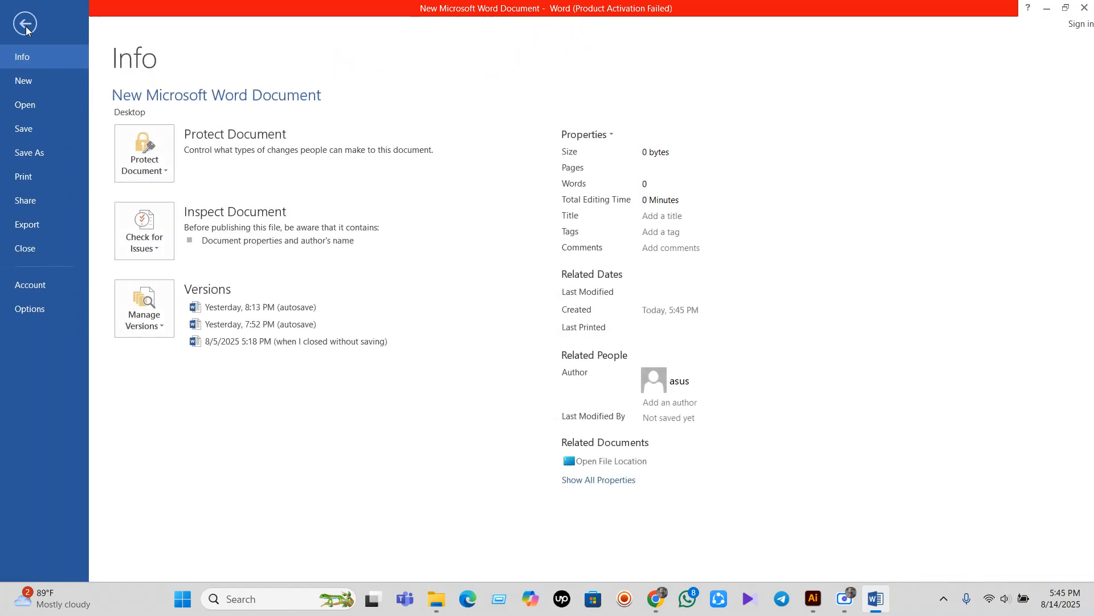
left_click(26, 26)
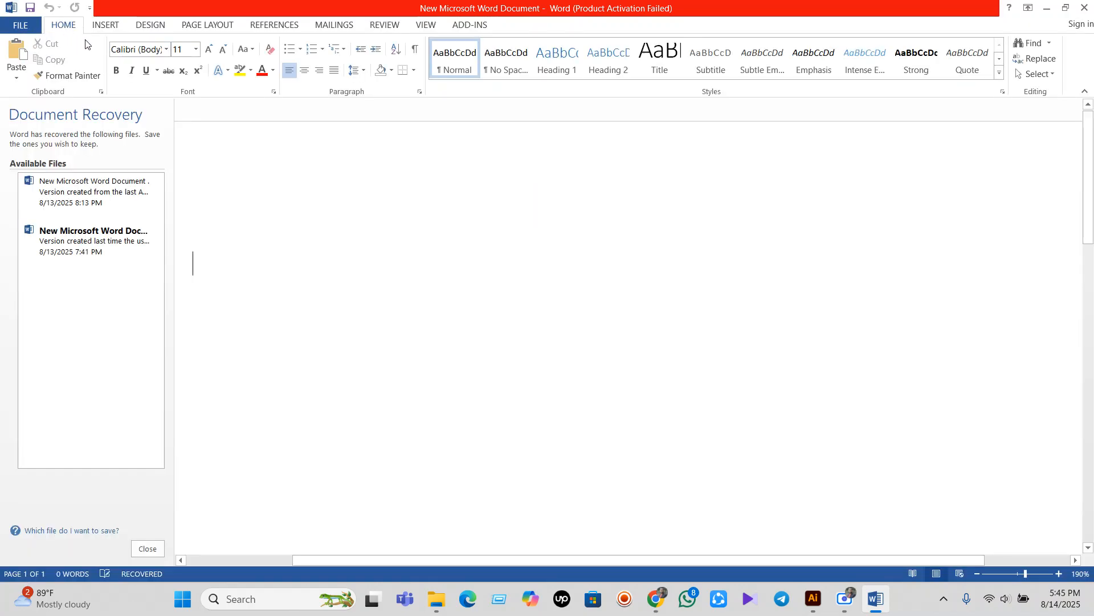
left_click(106, 27)
left_click(153, 27)
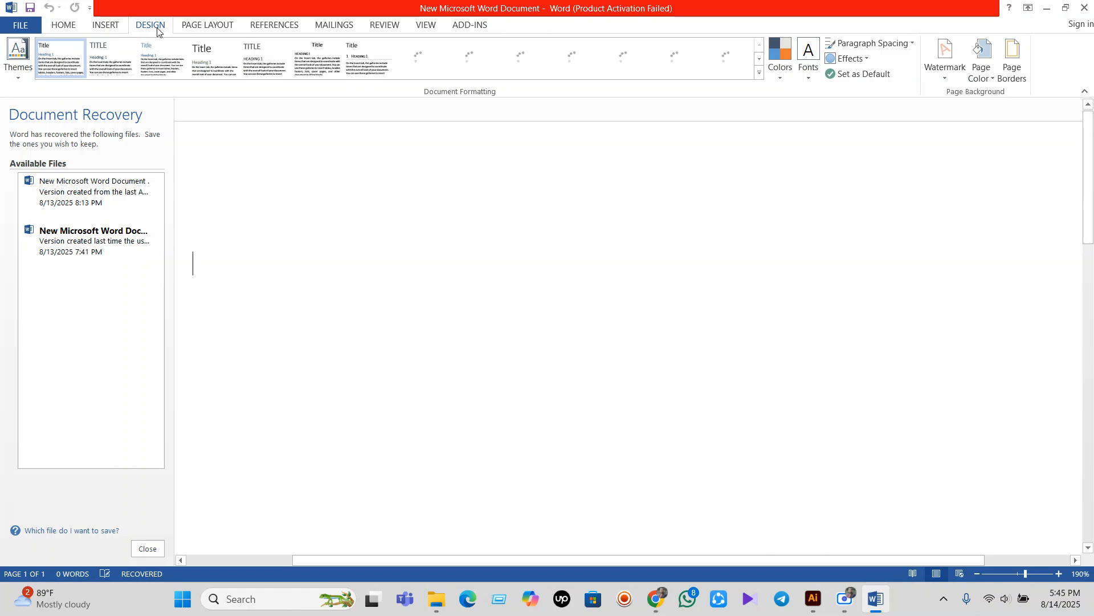
left_click(195, 29)
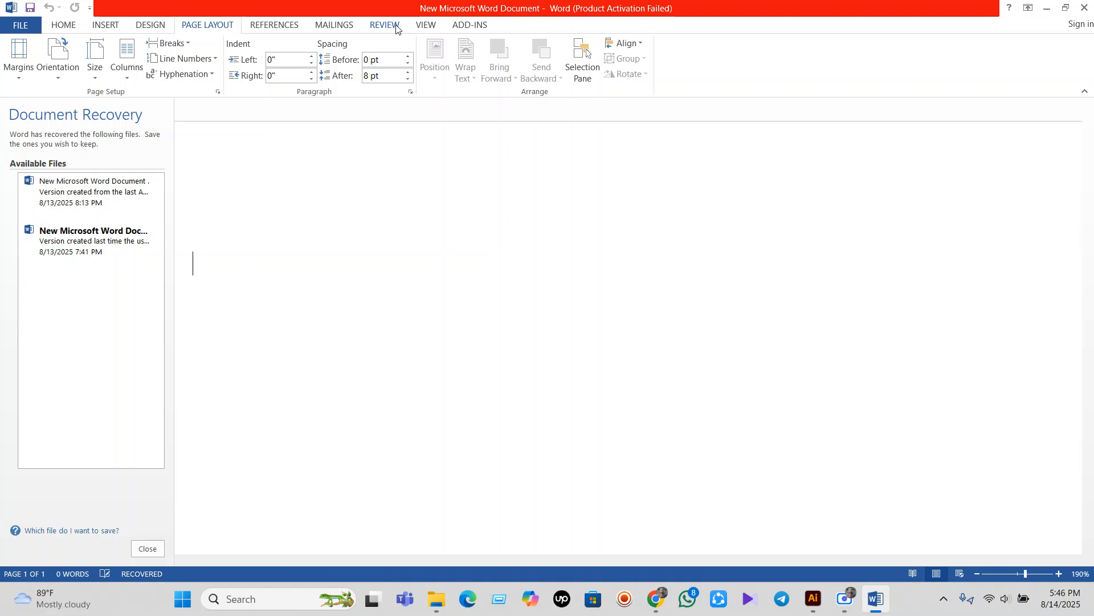
left_click(50, 29)
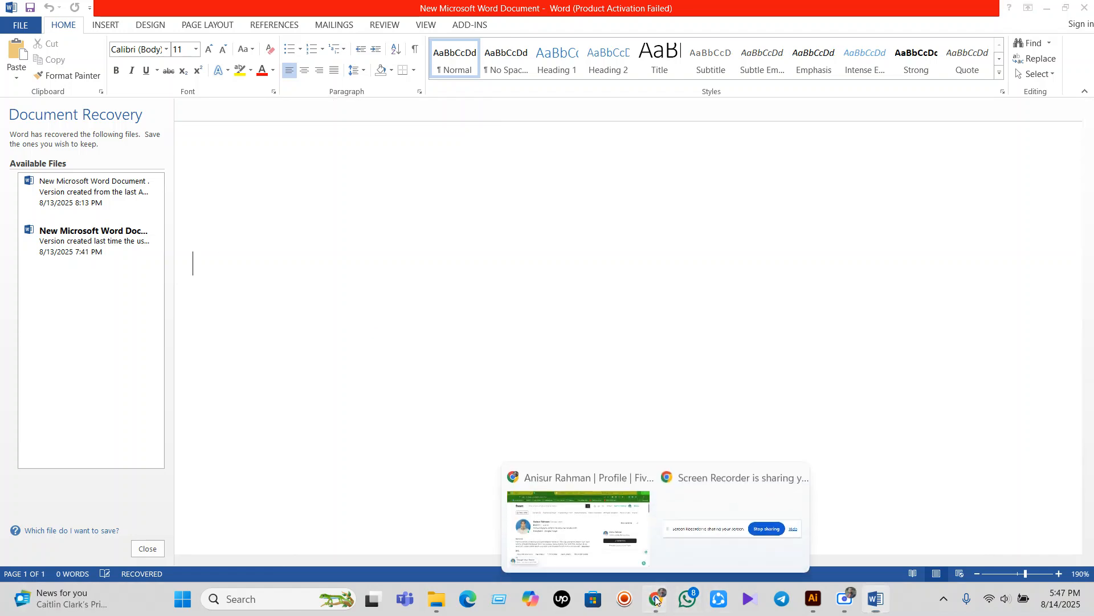
Copy the full About me text from the Fiverr profile in Chrome and paste it into the blank Word document
left_click(613, 528)
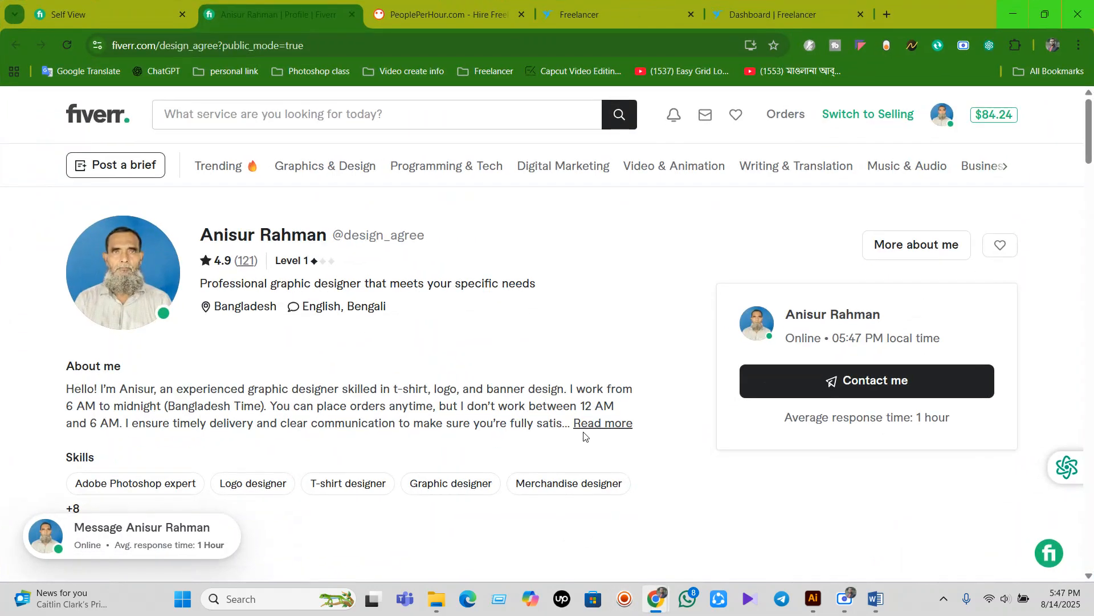
left_click(594, 422)
left_click_drag(65, 388, 284, 446)
key("ctrl+c")
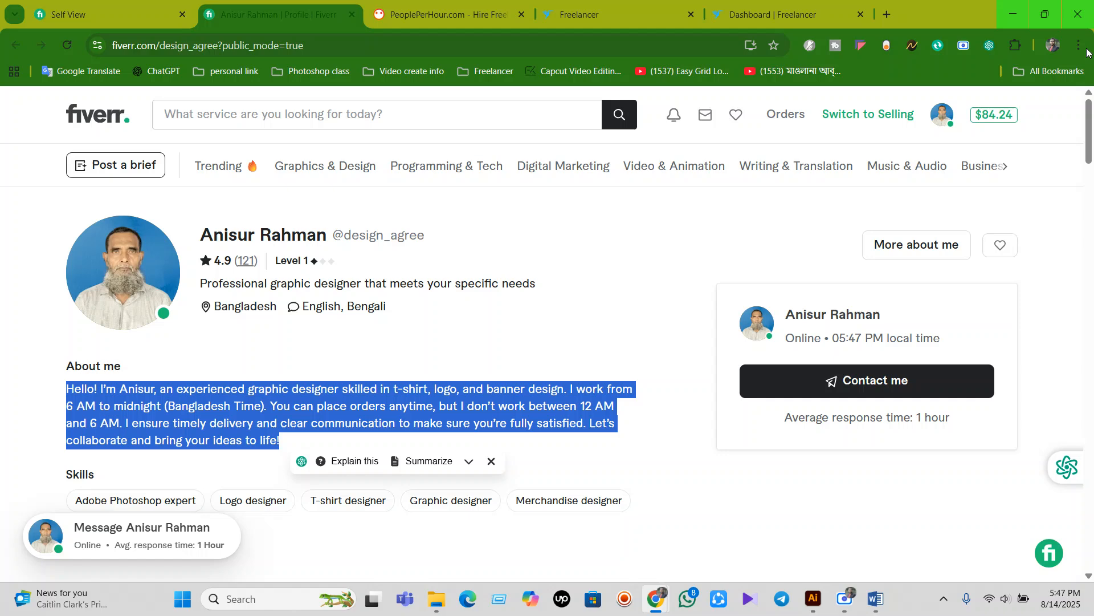
left_click(1020, 15)
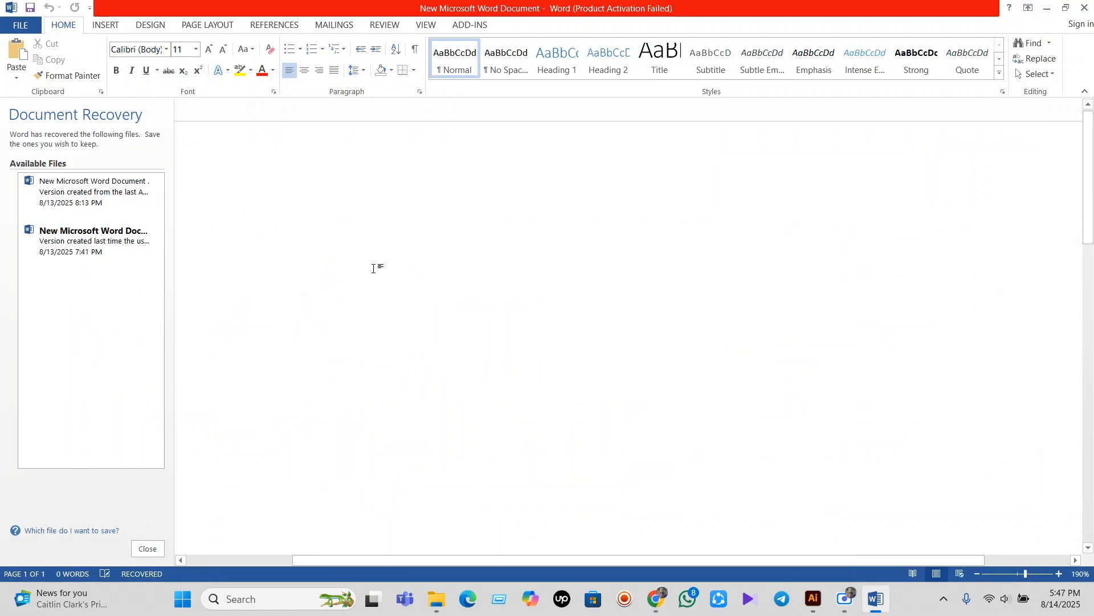
key("ctrl+v")
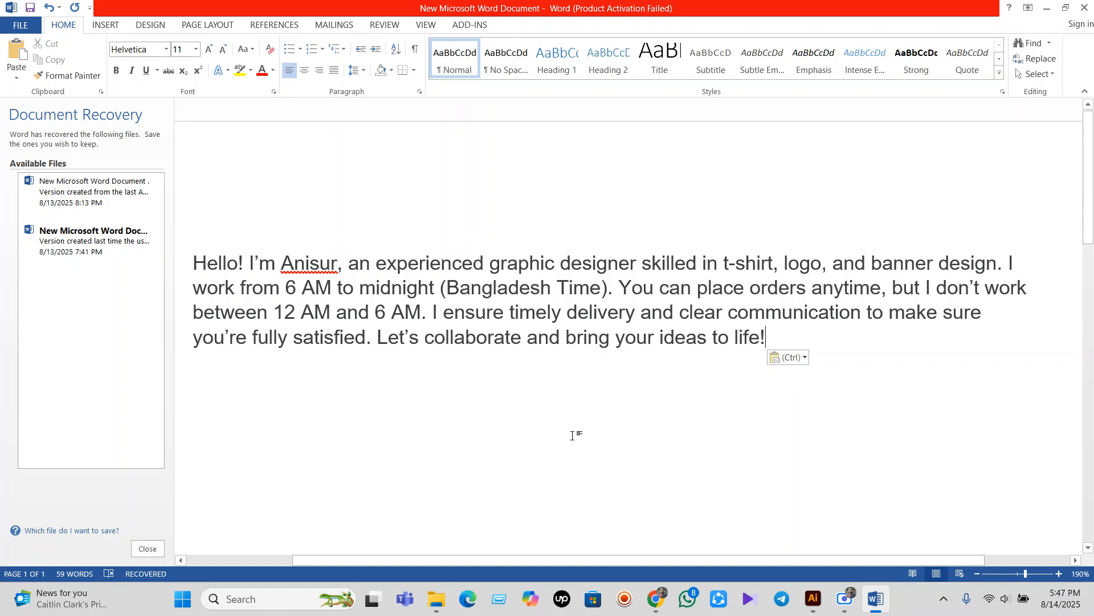
Select the whole pasted paragraph, copy it to the clipboard and clear the selection
left_click_drag(777, 337, 196, 273)
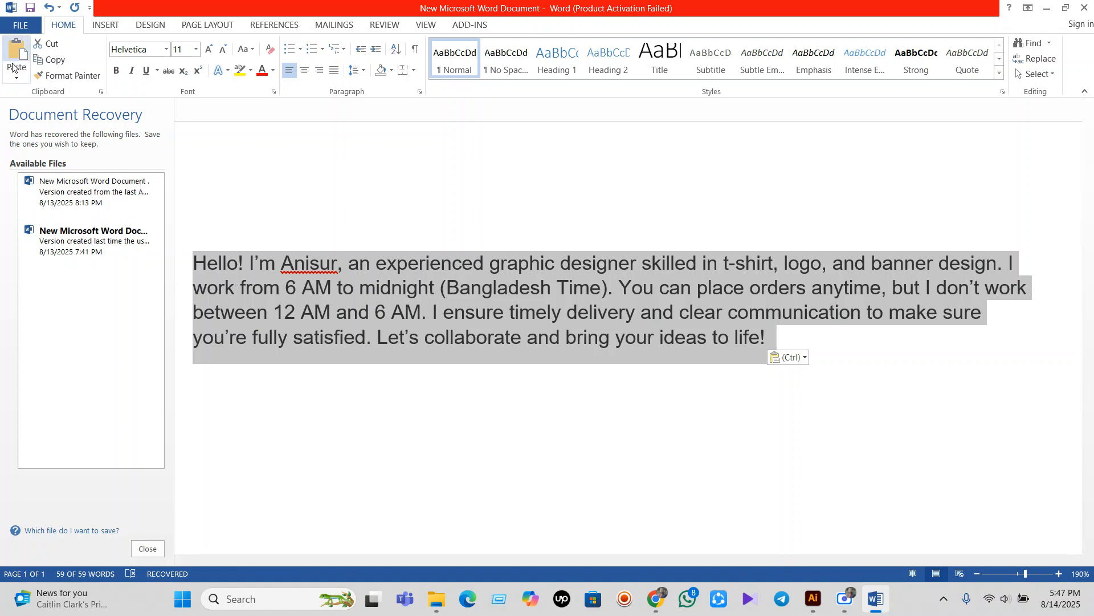
left_click(54, 62)
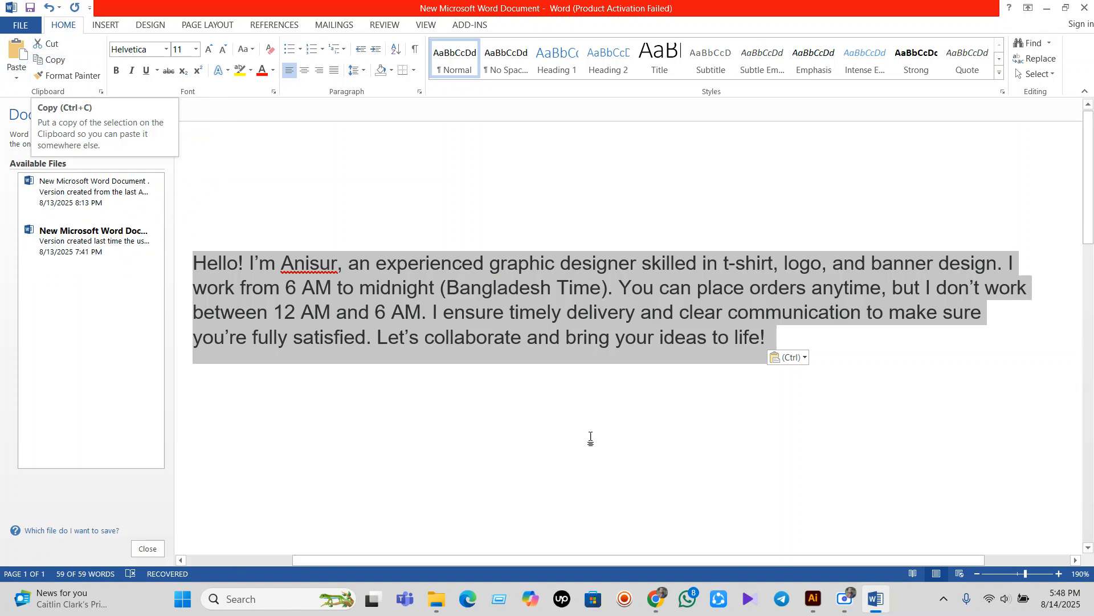
left_click(775, 441)
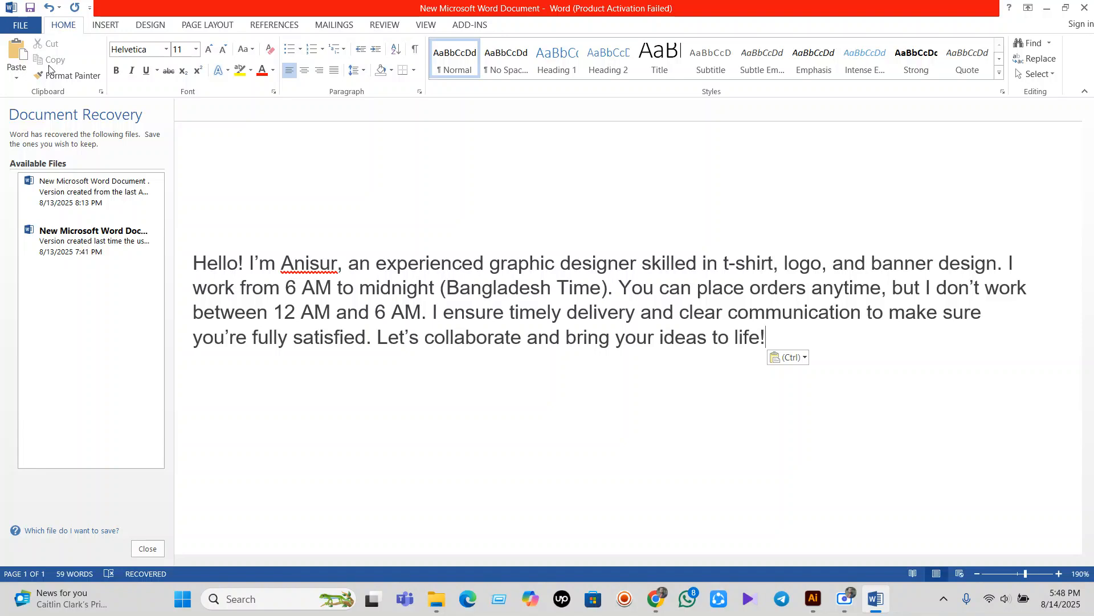
left_click(845, 598)
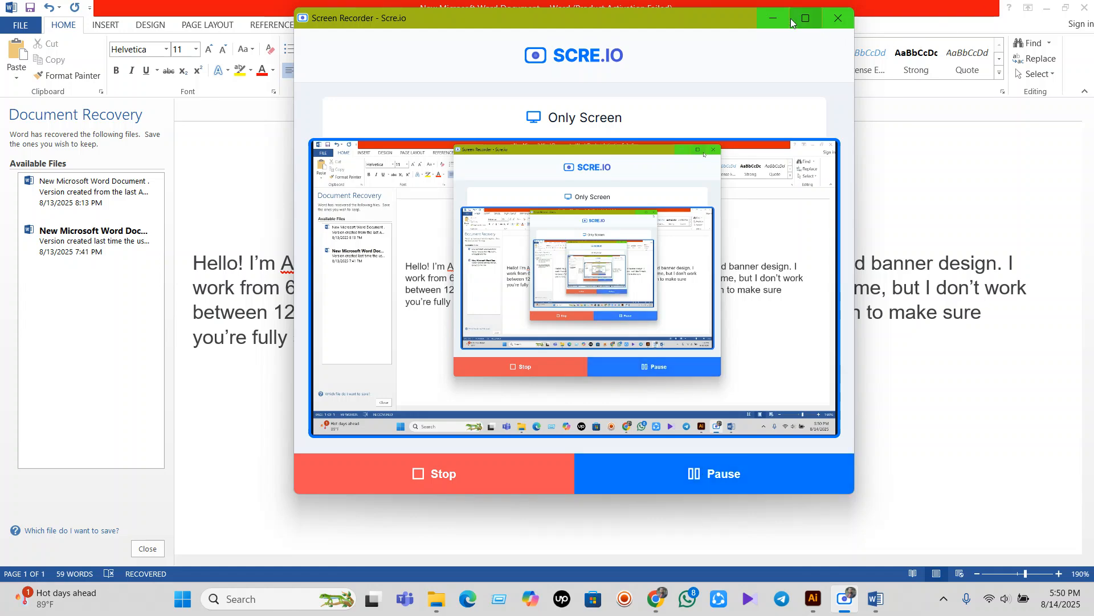
left_click(772, 23)
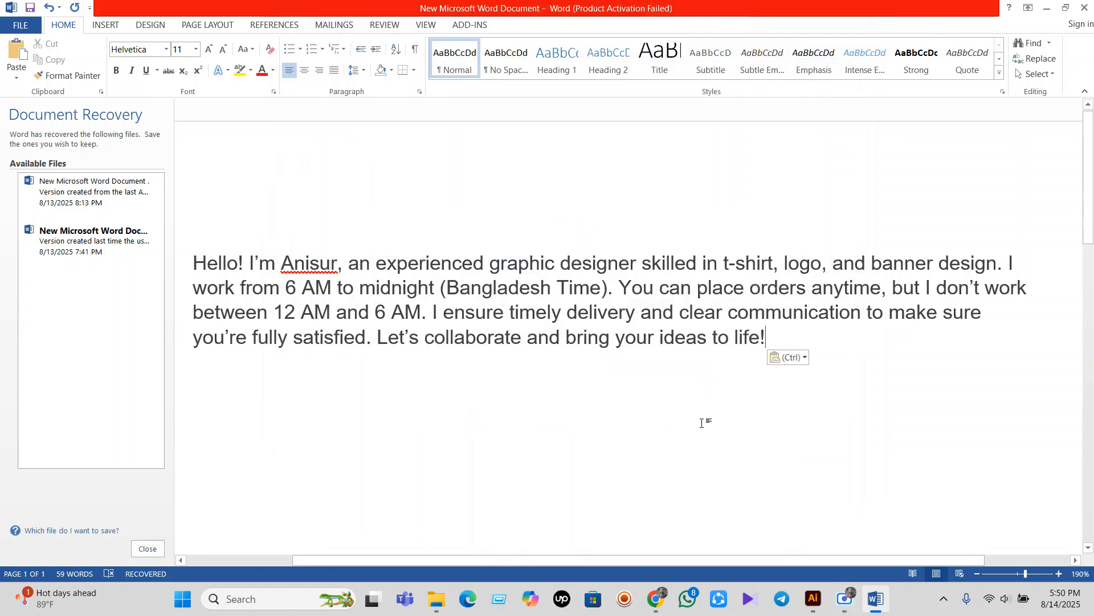
Cut the whole introduction paragraph and paste it further down the page
left_click(679, 449)
left_click_drag(801, 340, 189, 254)
left_click(52, 44)
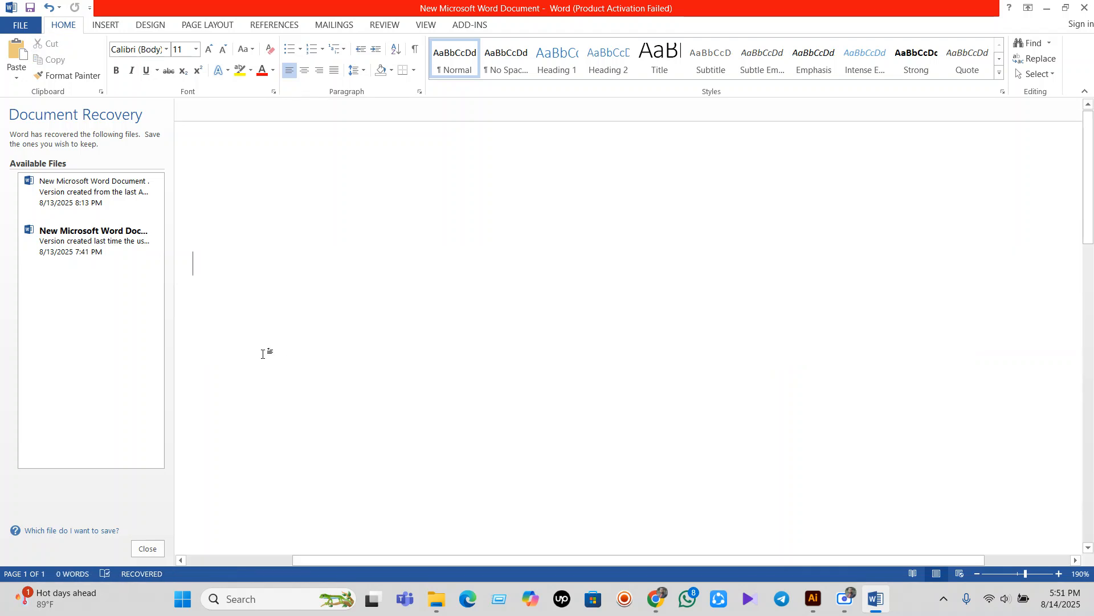
scroll(209, 270, "down", 3)
left_click(214, 286)
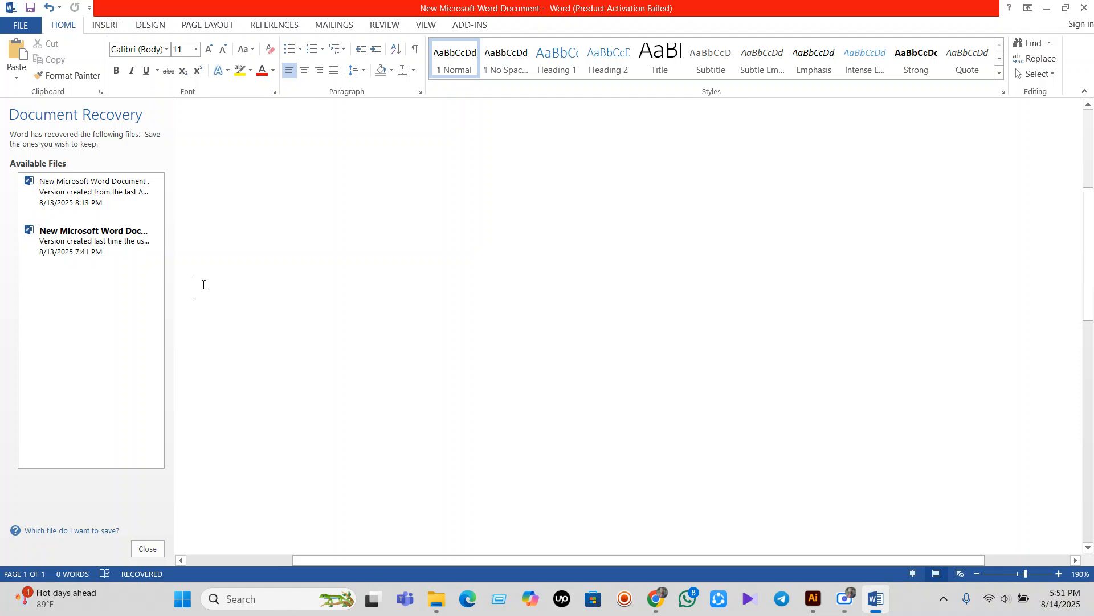
left_click(16, 54)
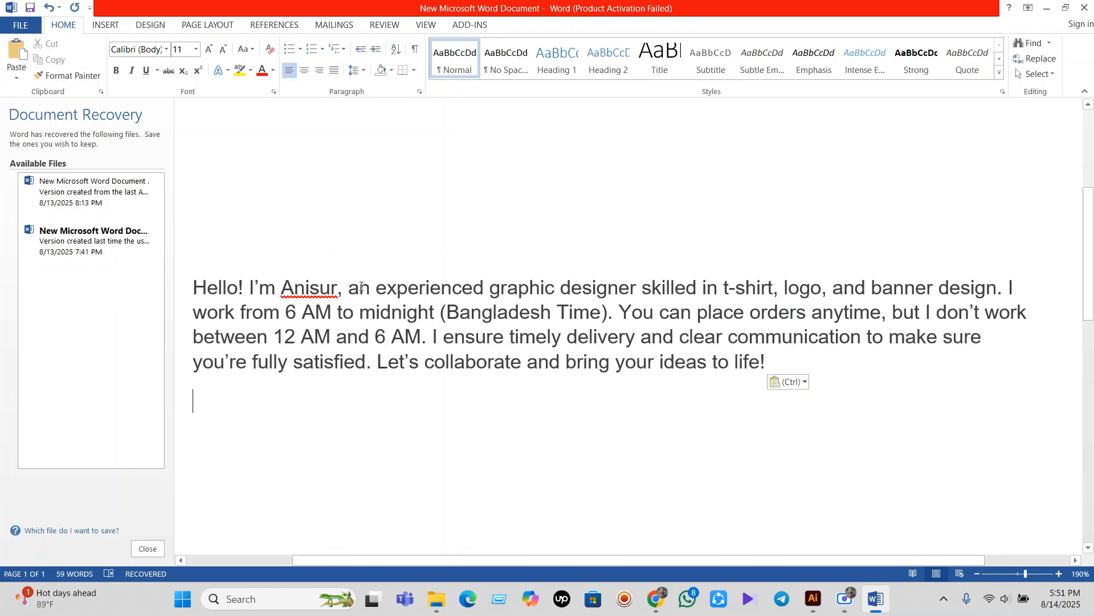
Paste a second copy of the introduction paragraph in the blank area below the first one
scroll(281, 360, "down", 4)
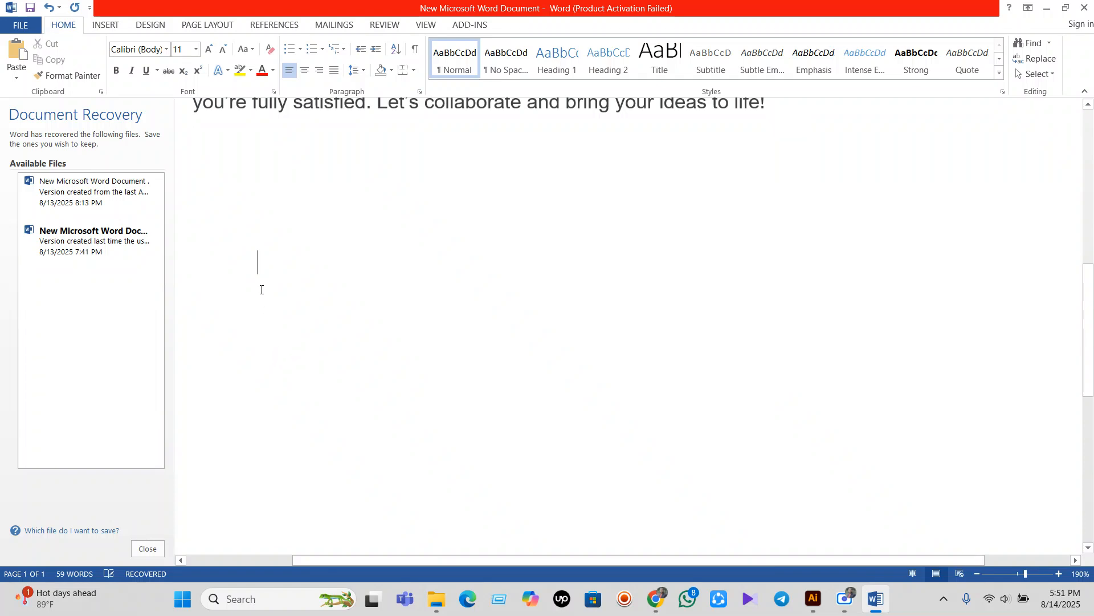
key("ctrl+z")
double_click(244, 254)
key("ctrl+v")
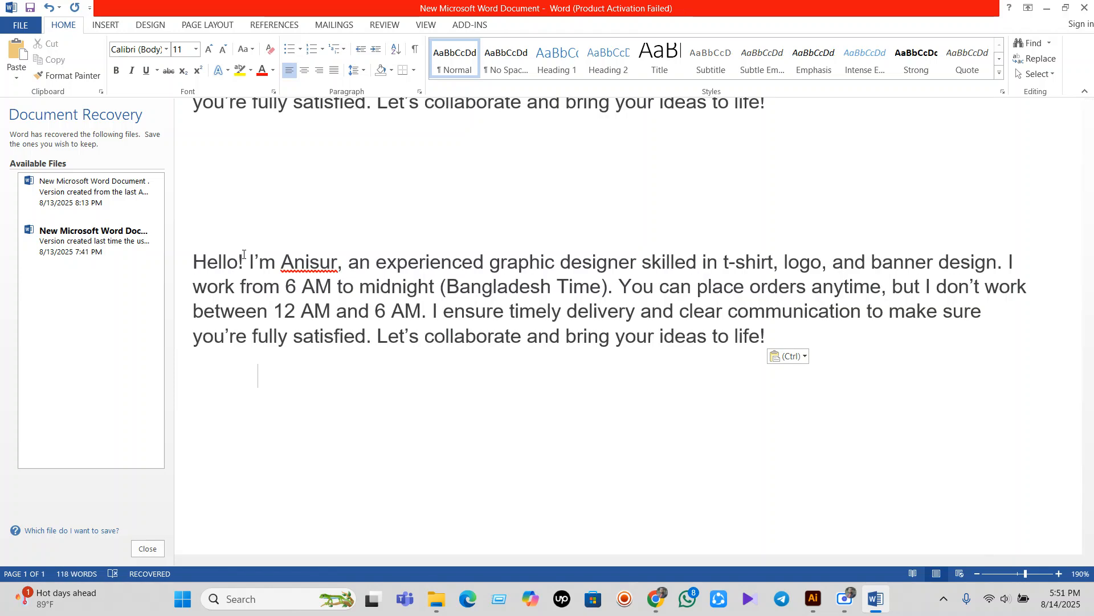
Copy the second introduction paragraph and paste it as a third paragraph directly below
left_click_drag(843, 335, 192, 261)
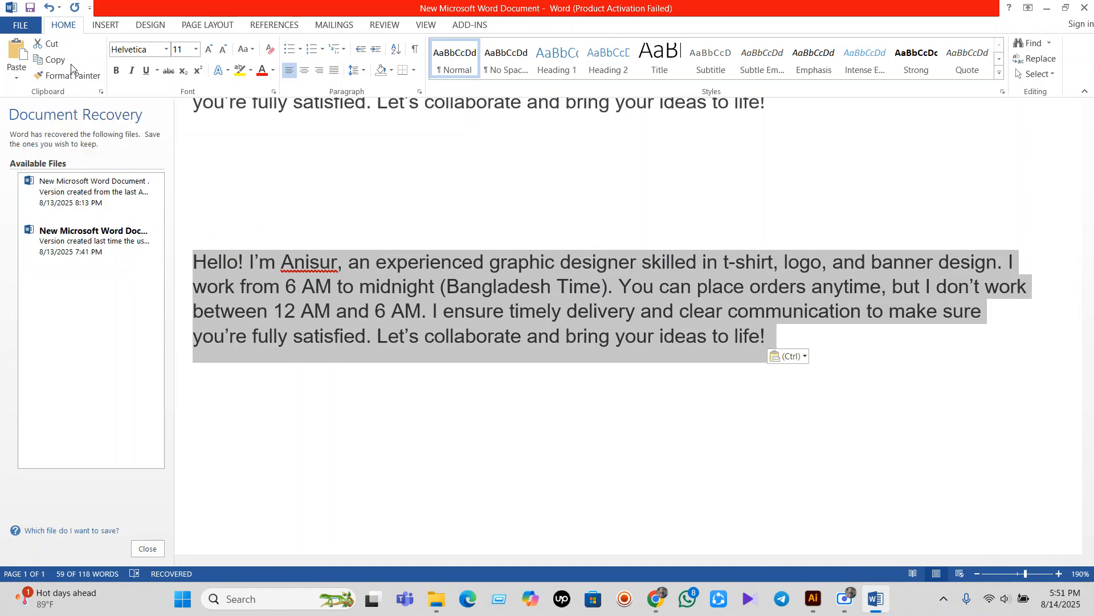
left_click(57, 60)
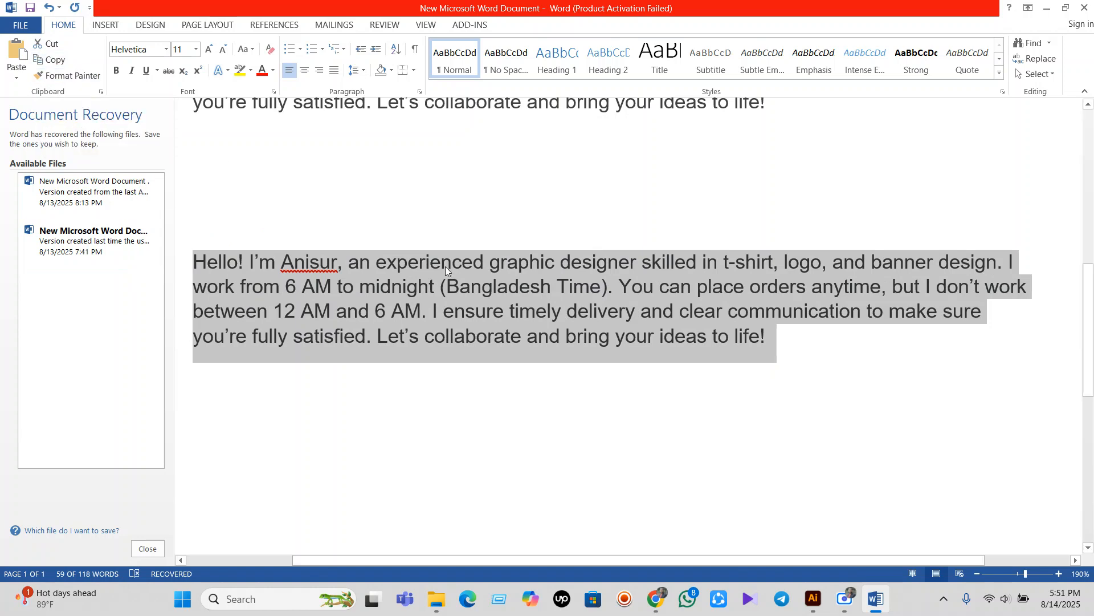
left_click(803, 356)
scroll(363, 359, "down", 5)
left_click(307, 325)
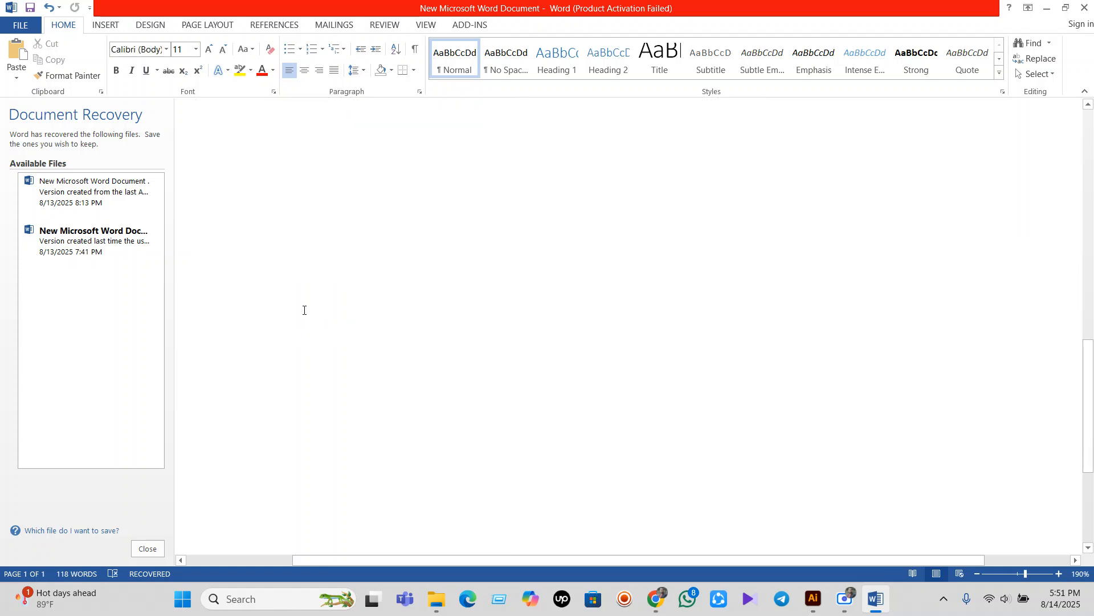
key("ctrl+z")
key("ctrl+v")
scroll(353, 312, "up", 4)
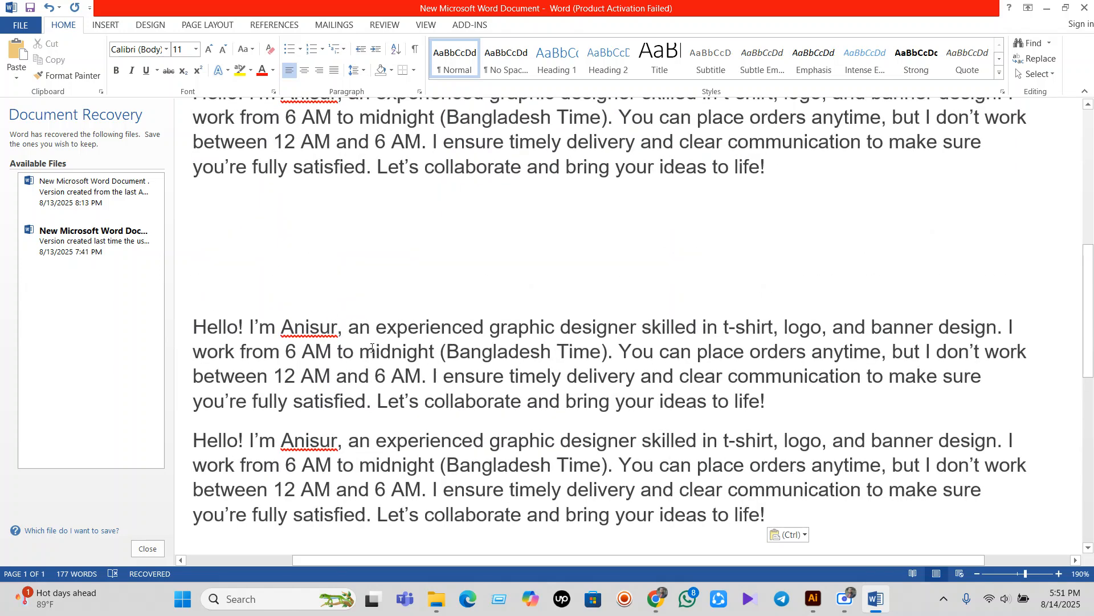
Select the third paragraph and pick up its formatting with the Format Painter
scroll(402, 398, "up", 3)
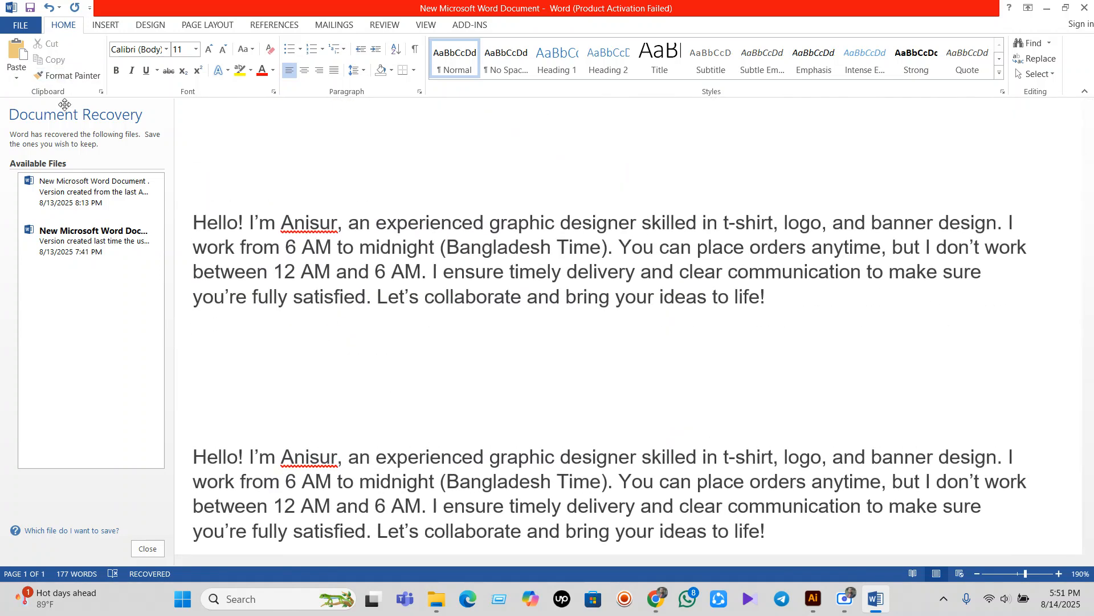
left_click(72, 80)
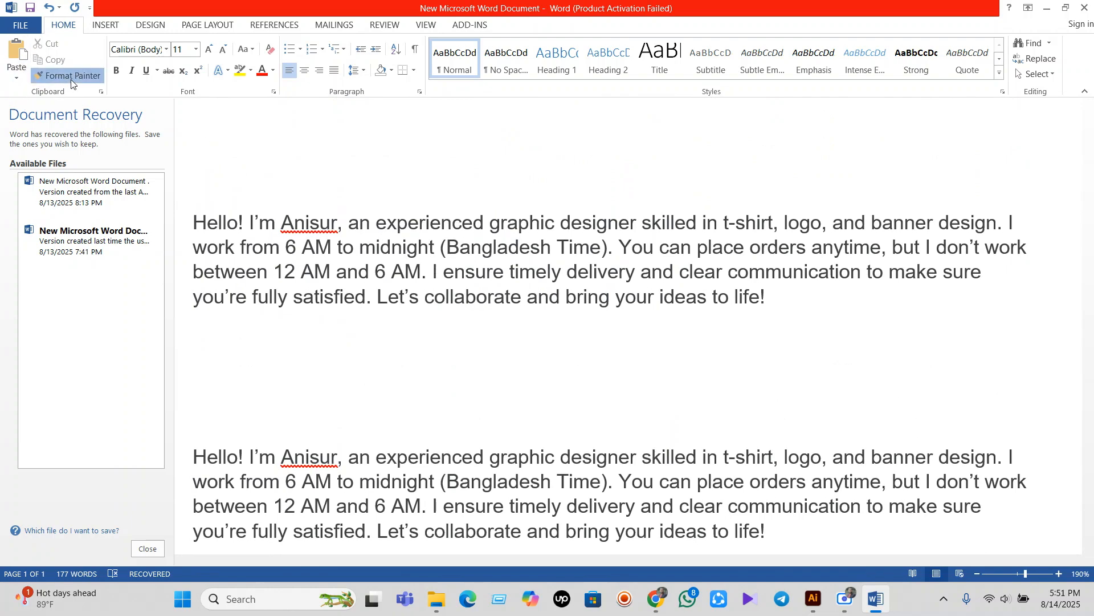
left_click(69, 78)
scroll(452, 457, "down", 5)
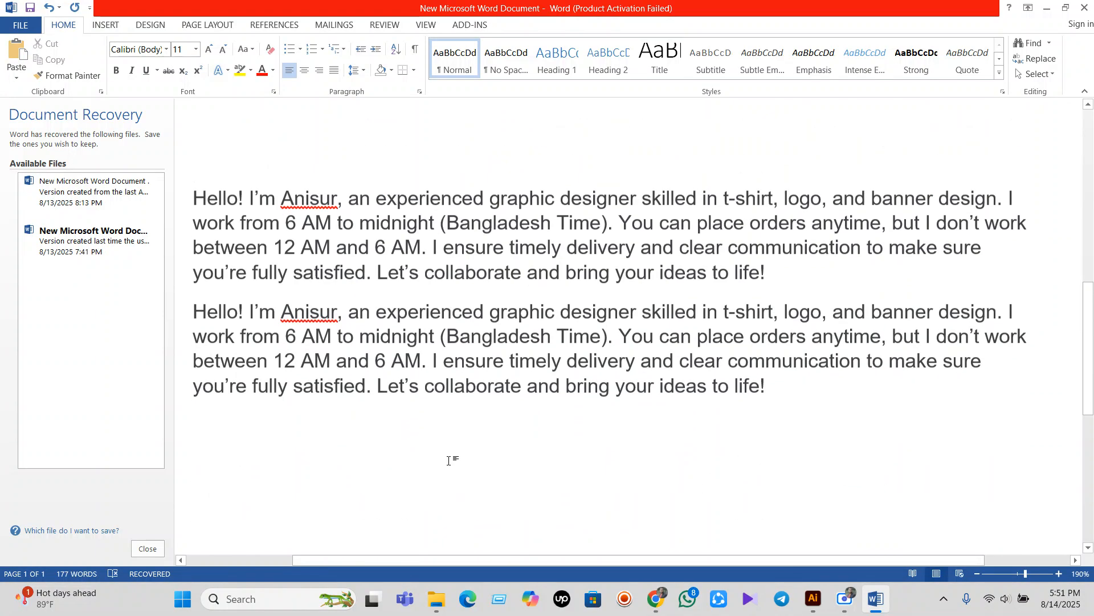
scroll(817, 422, "up", 3)
mouse_move(817, 422)
left_mouse_down()
mouse_move(188, 336)
mouse_move(185, 274)
mouse_move(180, 322)
mouse_move(181, 311)
left_mouse_up()
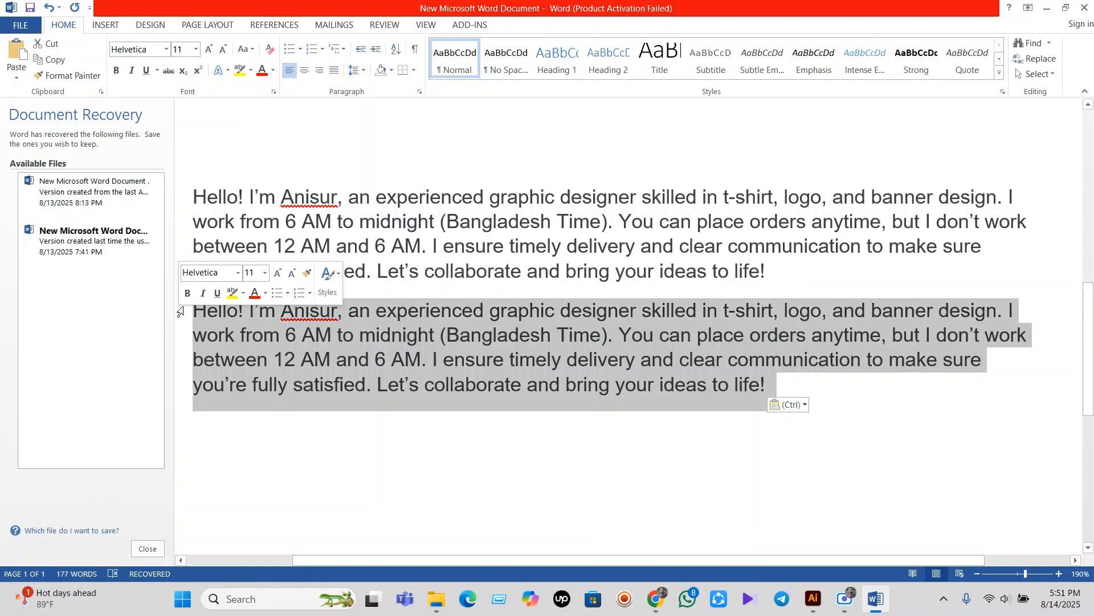
left_click(55, 77)
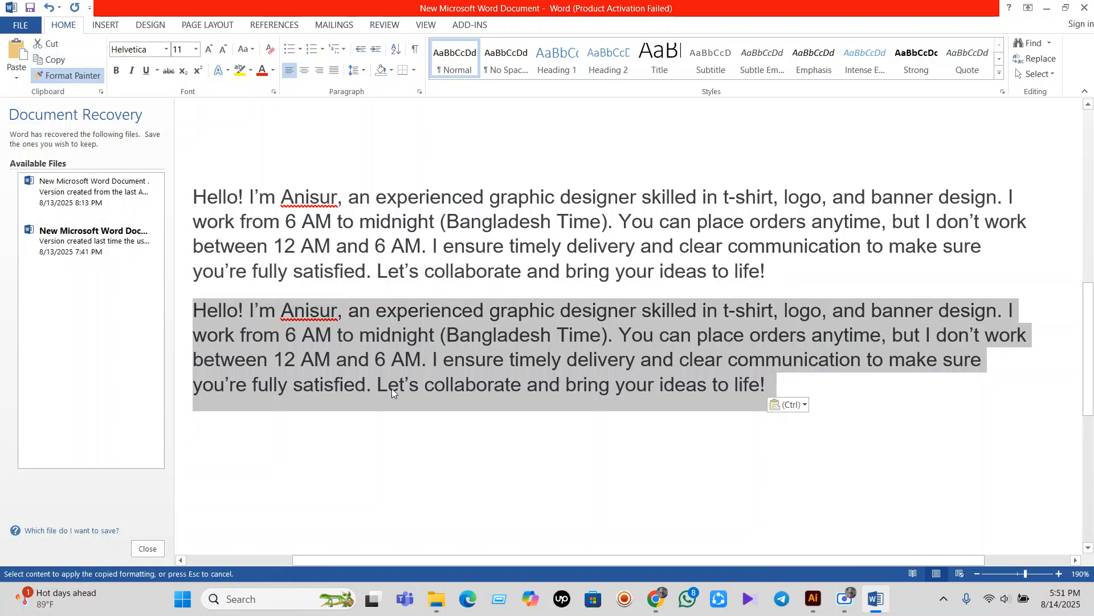
Make the selected third paragraph bold and clear the selection
scroll(351, 365, "up", 1)
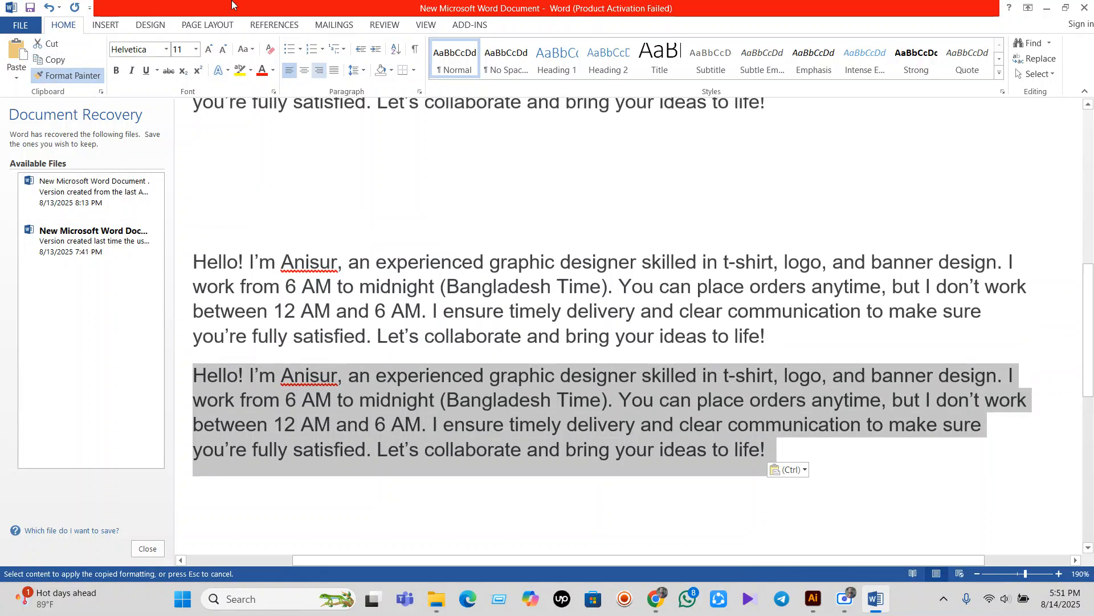
left_click(116, 70)
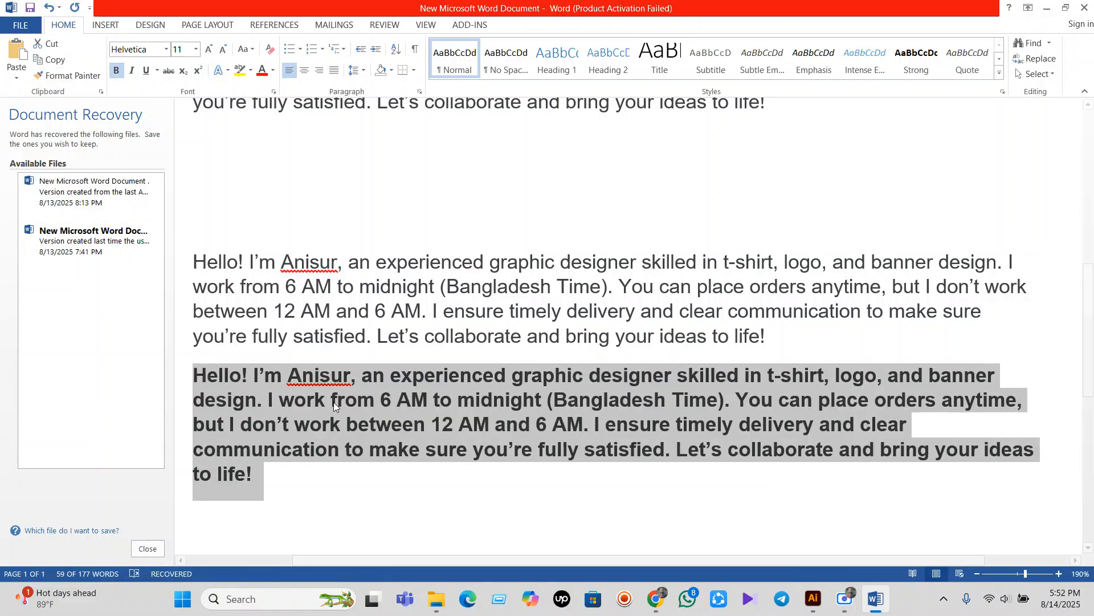
left_click(377, 405)
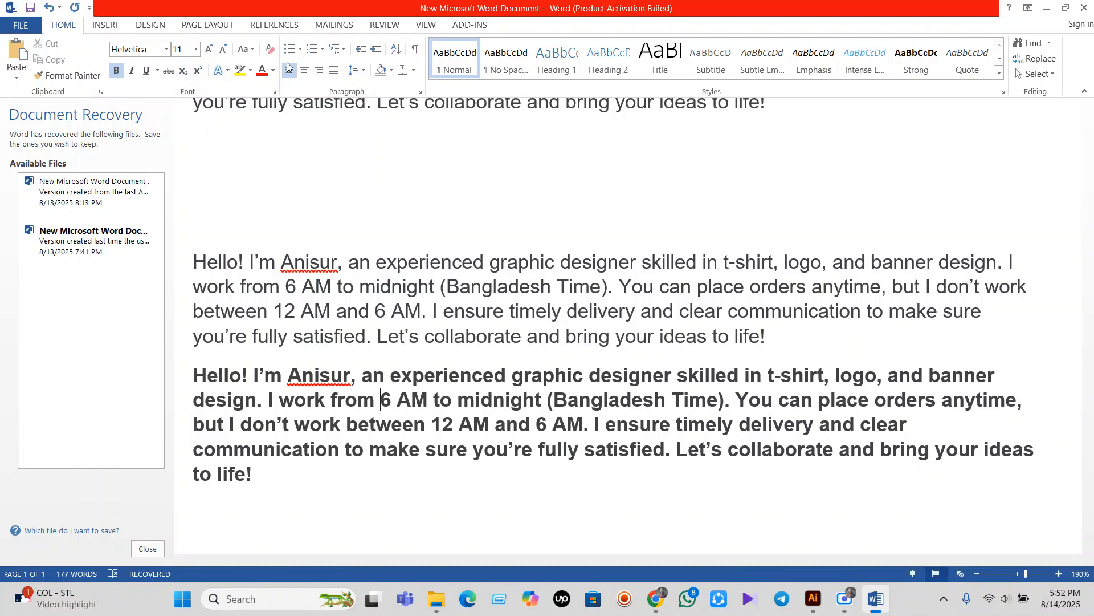
Remove the bold from the third introduction paragraph and set its font to Book Antiqua
left_click_drag(261, 474, 186, 387)
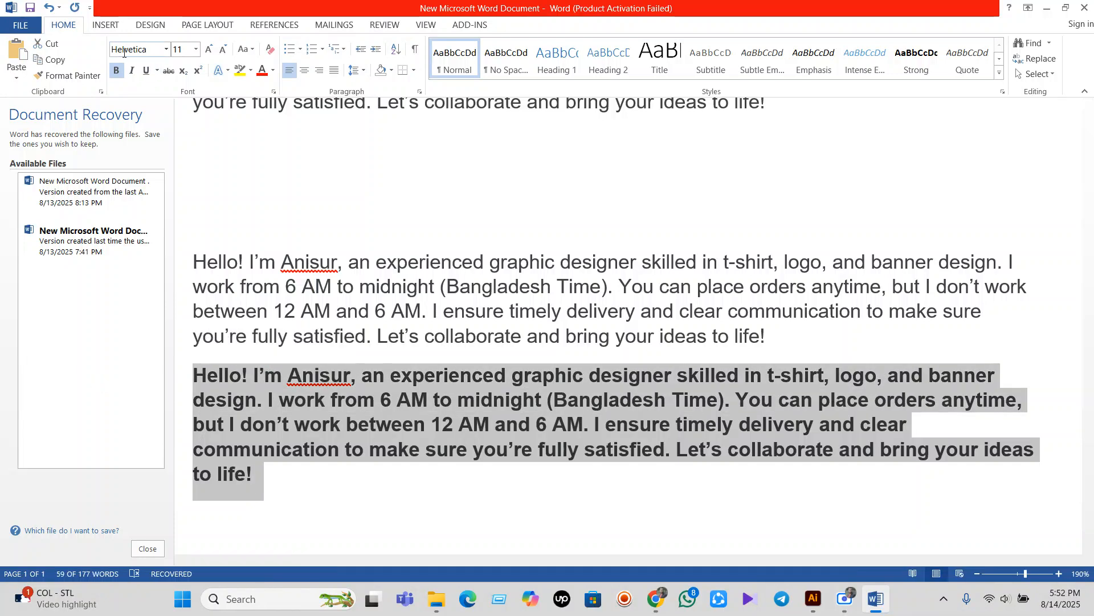
left_click(120, 71)
left_click(166, 53)
left_click(167, 53)
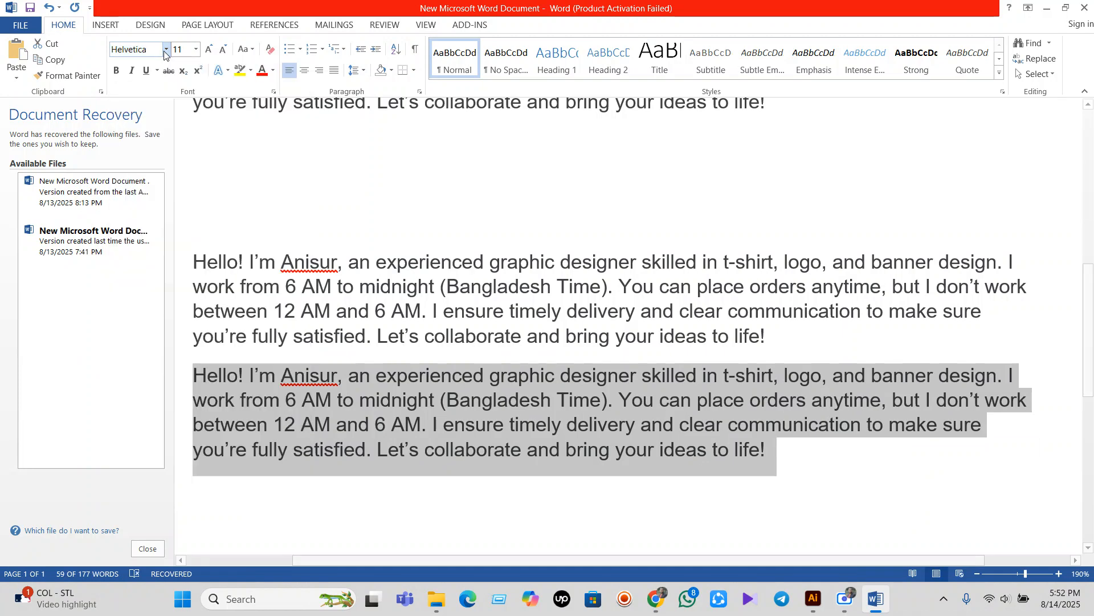
left_click(166, 53)
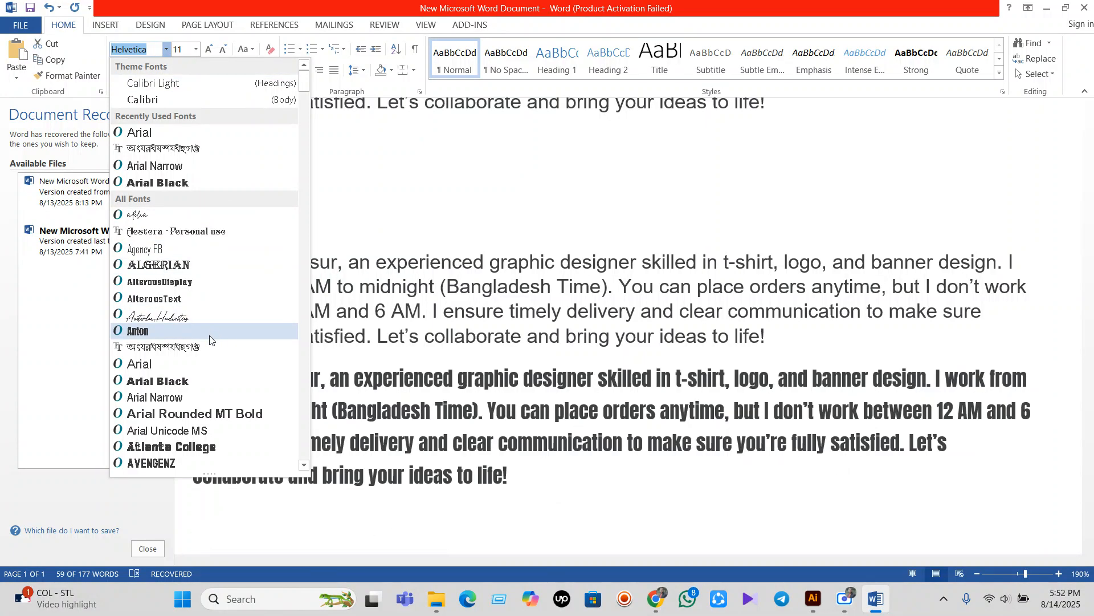
scroll(191, 376, "down", 3)
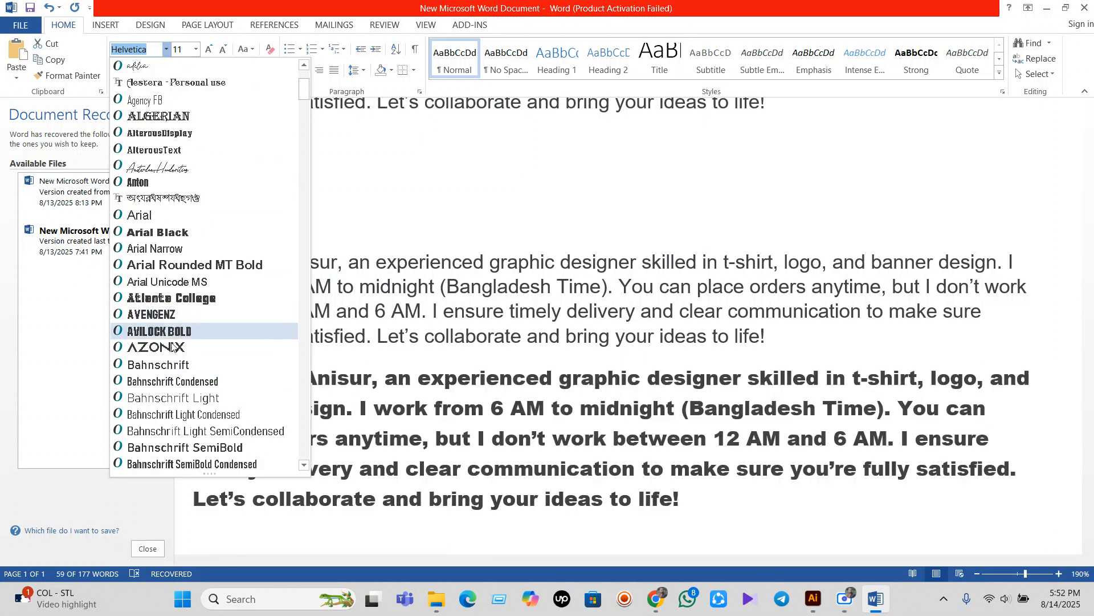
scroll(173, 348, "down", 3)
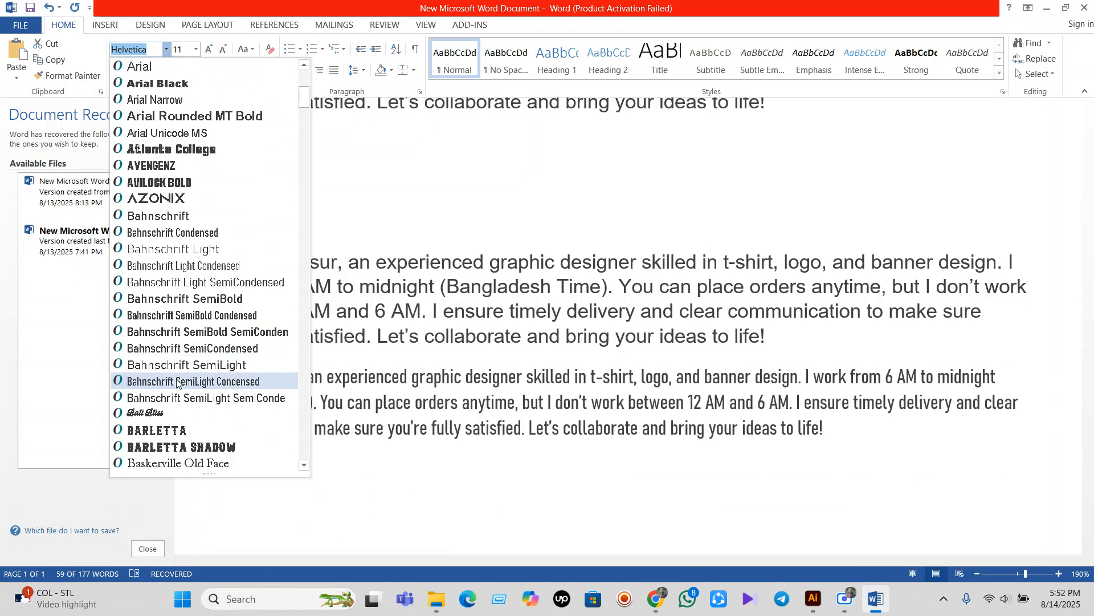
scroll(180, 387, "down", 4)
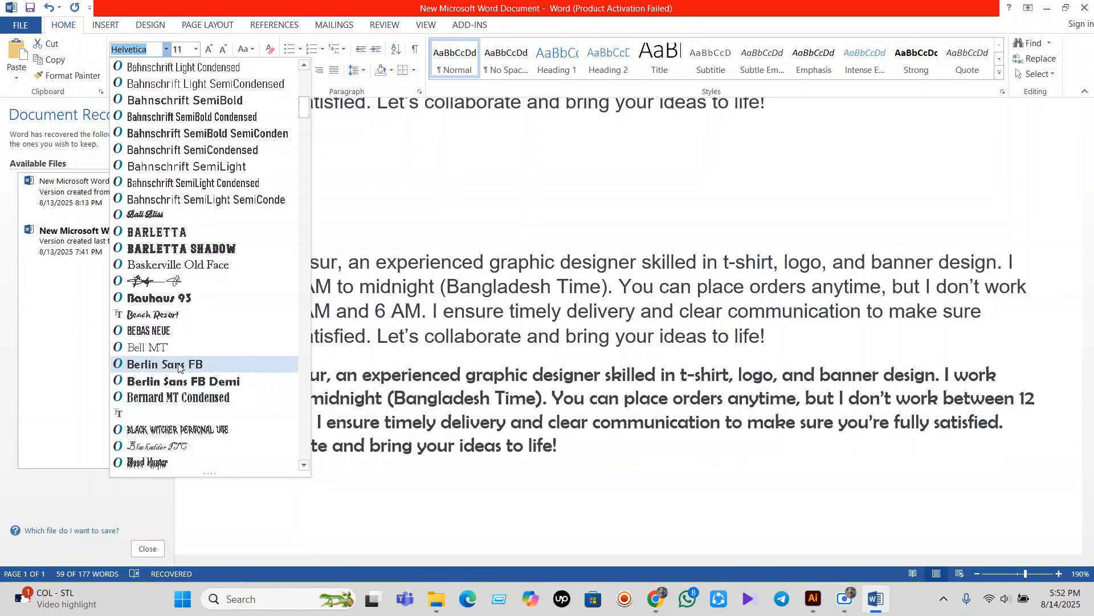
scroll(178, 367, "down", 4)
left_click(178, 399)
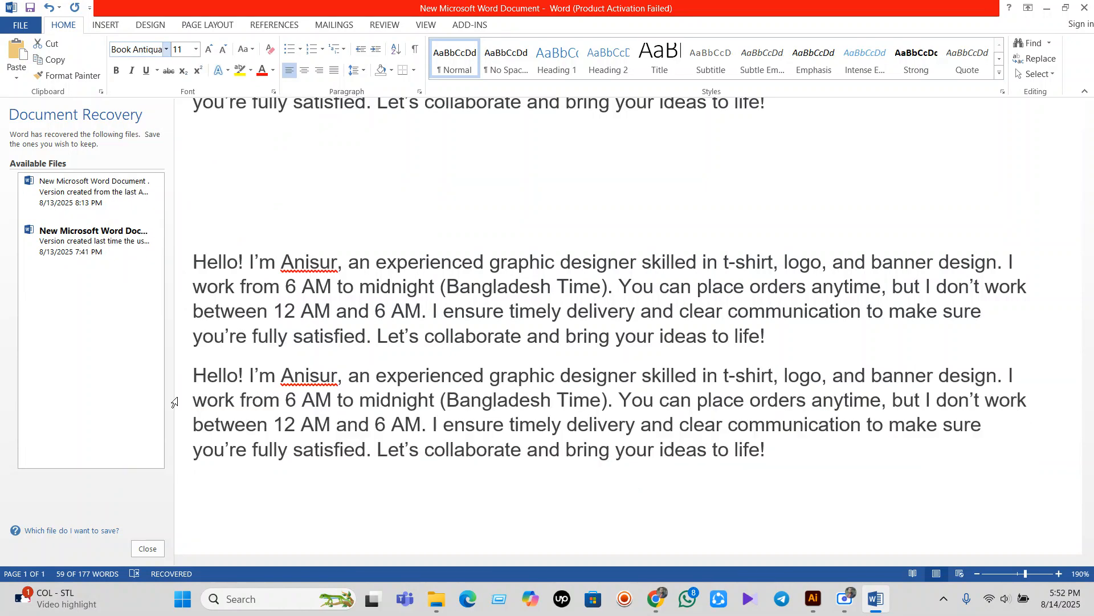
left_click(429, 415)
scroll(284, 346, "down", 2)
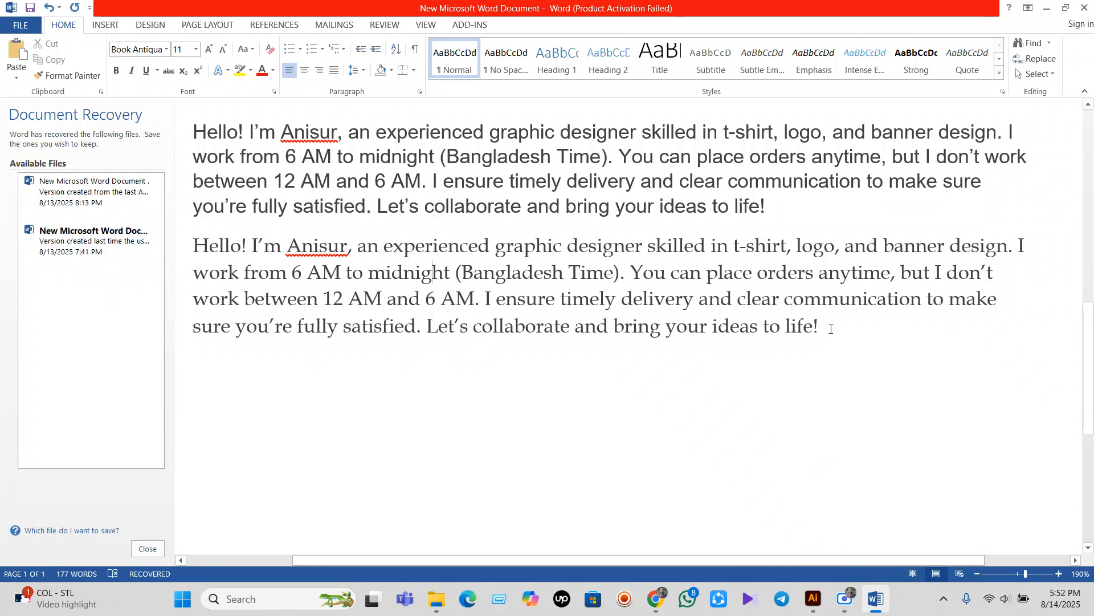
Set the font of the second introduction paragraph to Bradley Hand ITC
scroll(830, 329, "up", 2)
left_click_drag(831, 333, 155, 253)
left_click(166, 49)
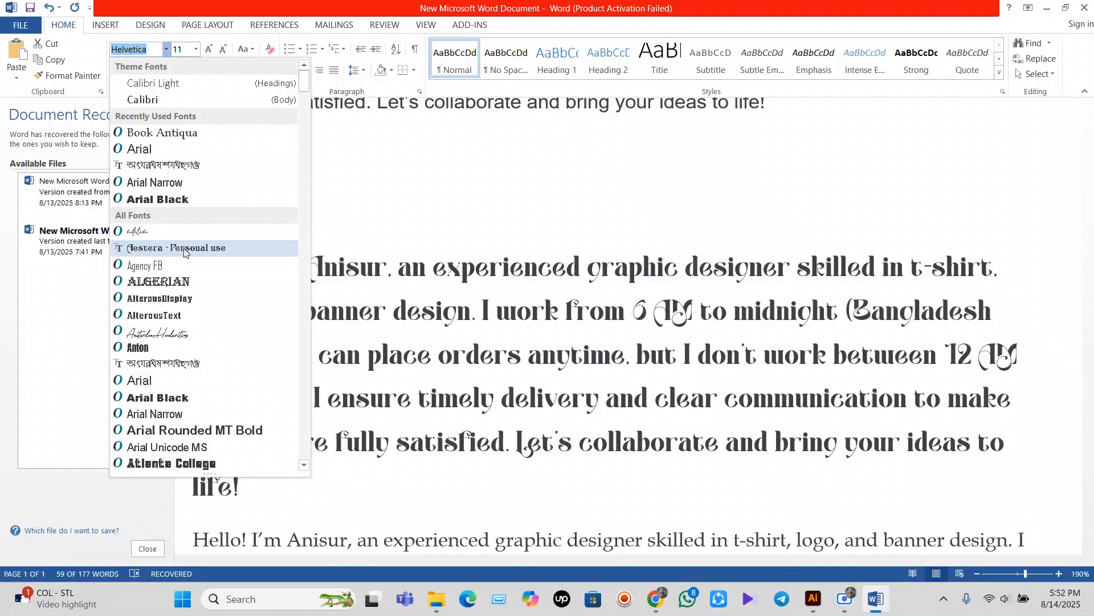
scroll(185, 268, "down", 10)
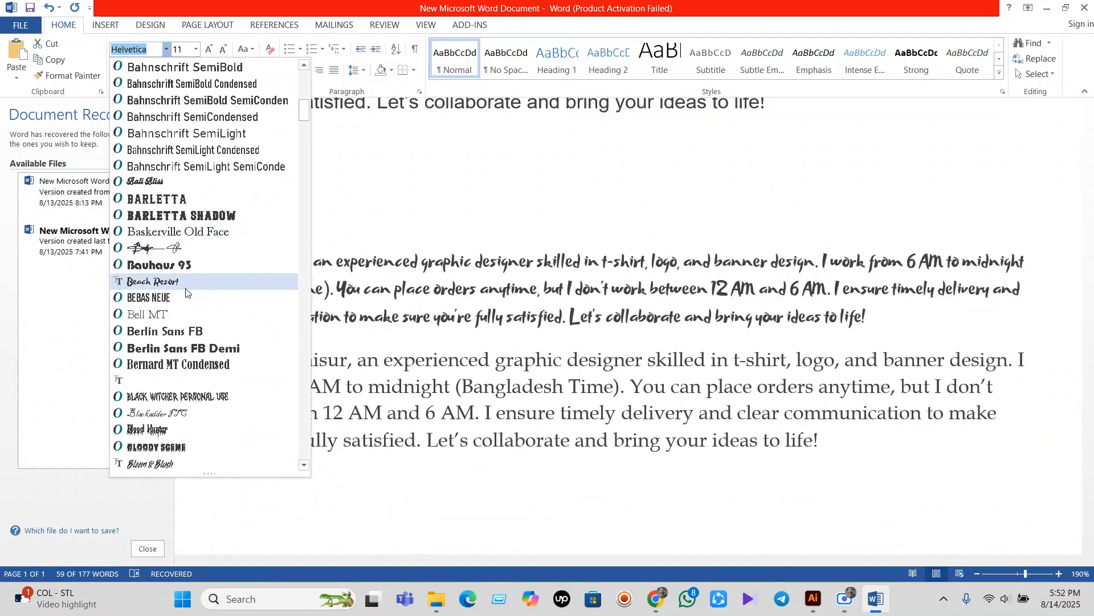
scroll(185, 314, "down", 6)
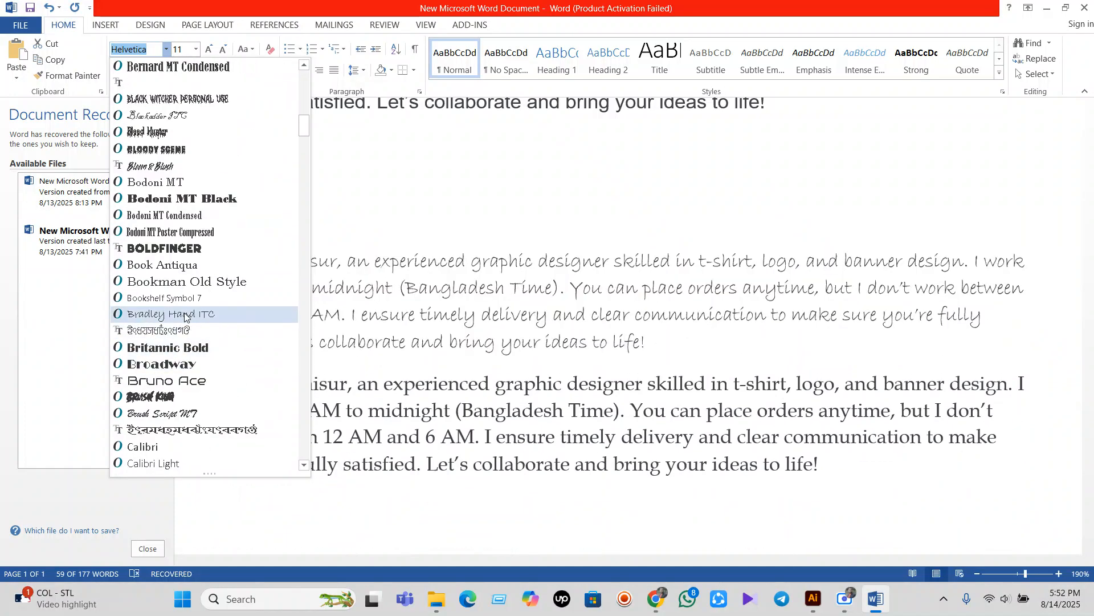
left_click(185, 315)
left_click(750, 342)
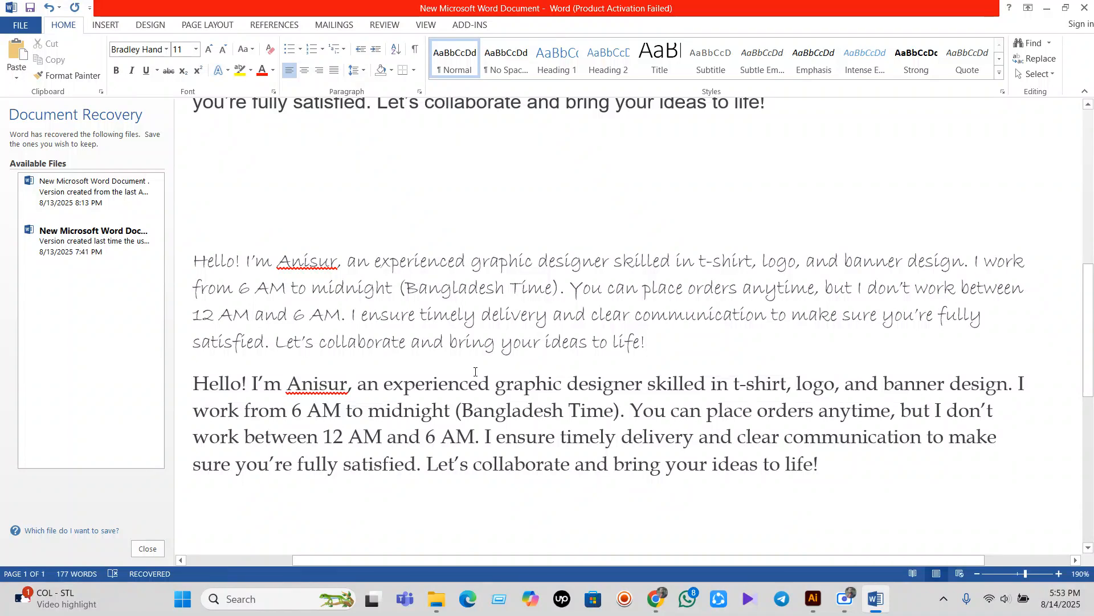
Set the font size of the second introduction paragraph to 12
scroll(474, 371, "up", 3)
scroll(459, 374, "up", 3)
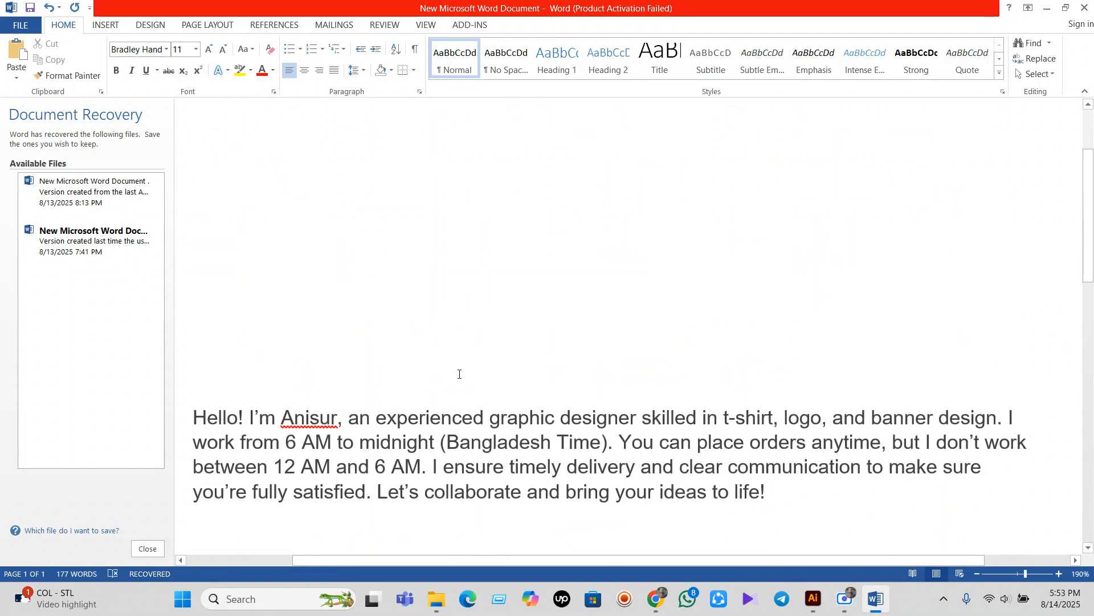
scroll(459, 374, "down", 4)
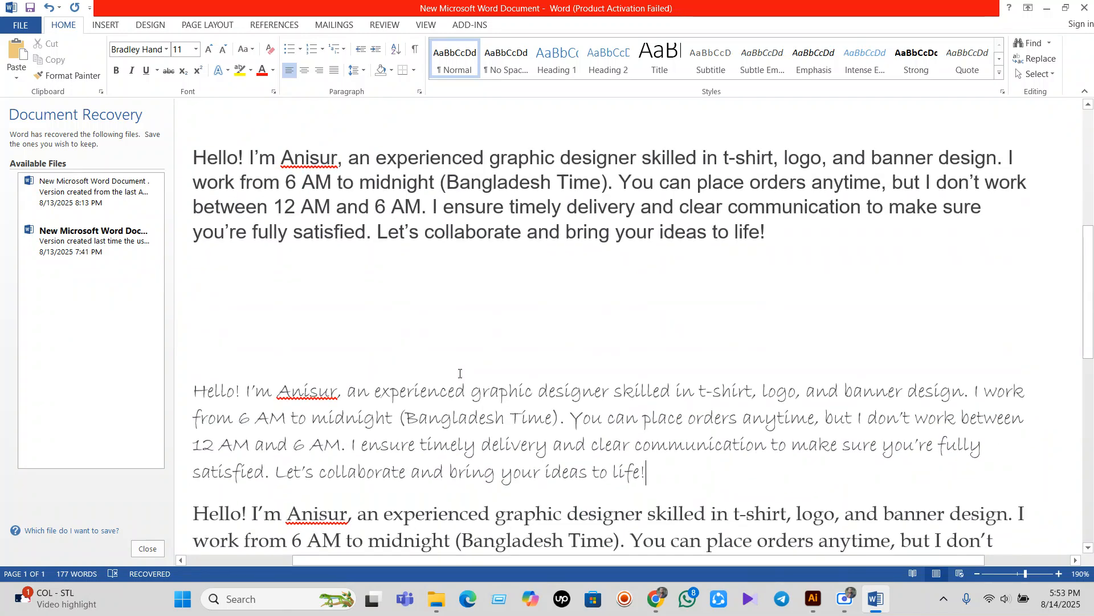
scroll(680, 450, "down", 3)
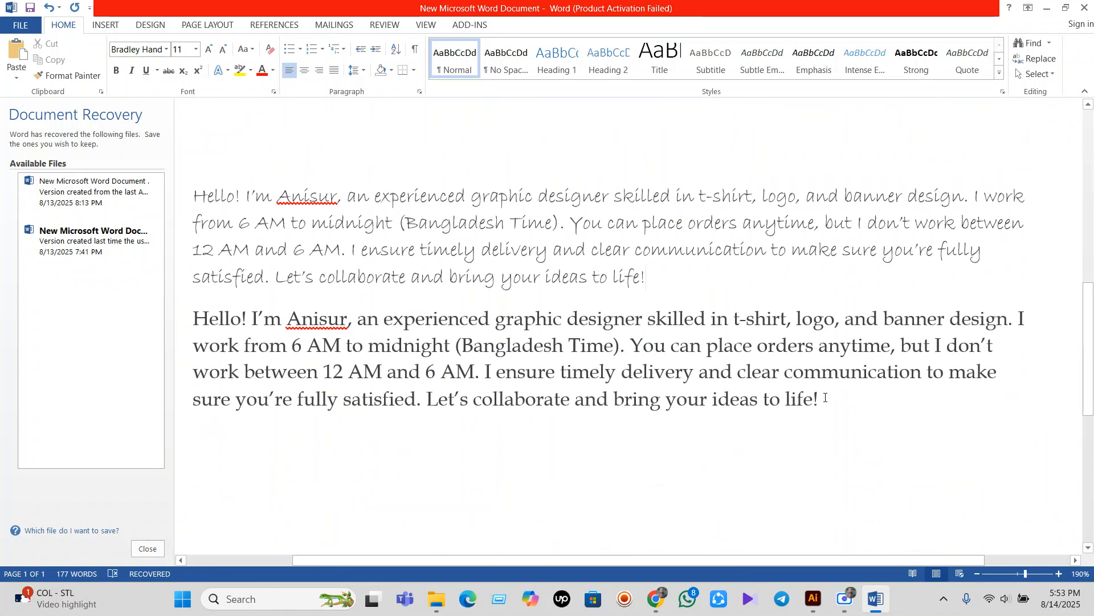
left_click_drag(661, 280, 195, 154)
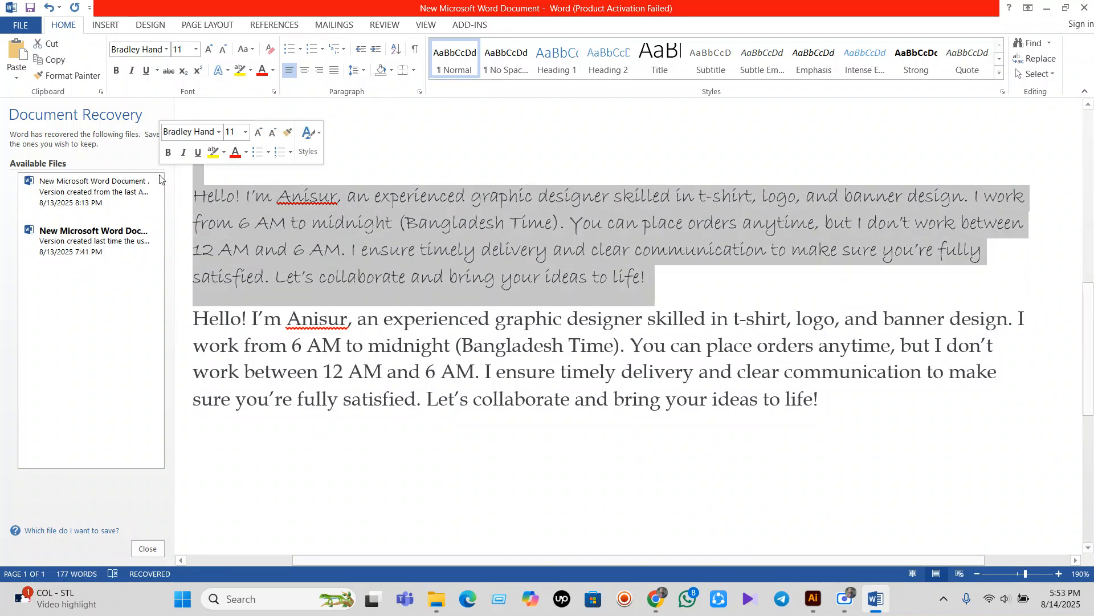
left_click(195, 51)
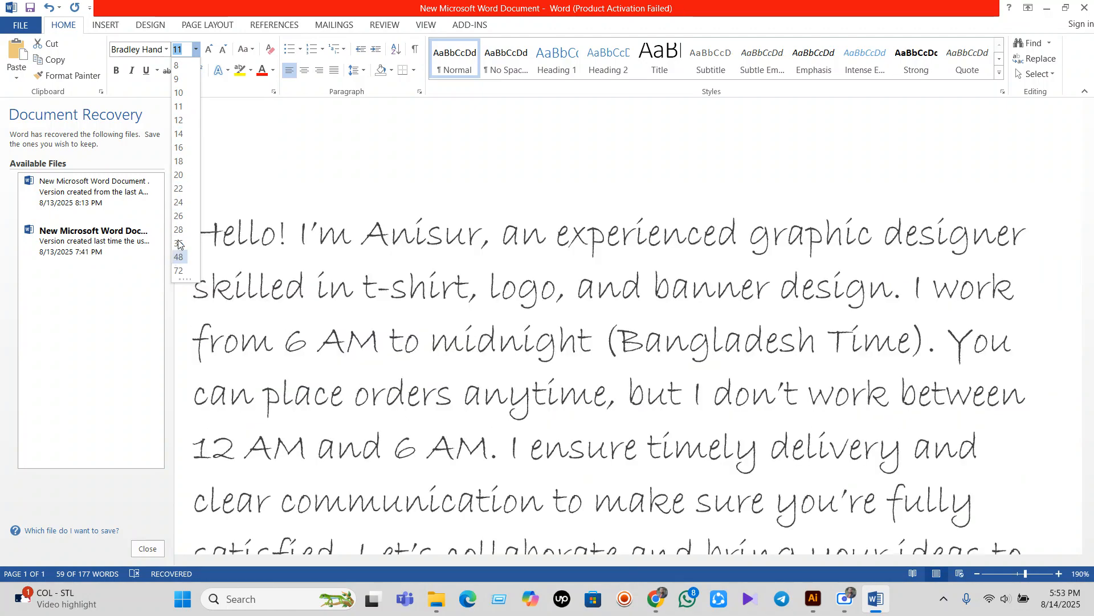
left_click(180, 121)
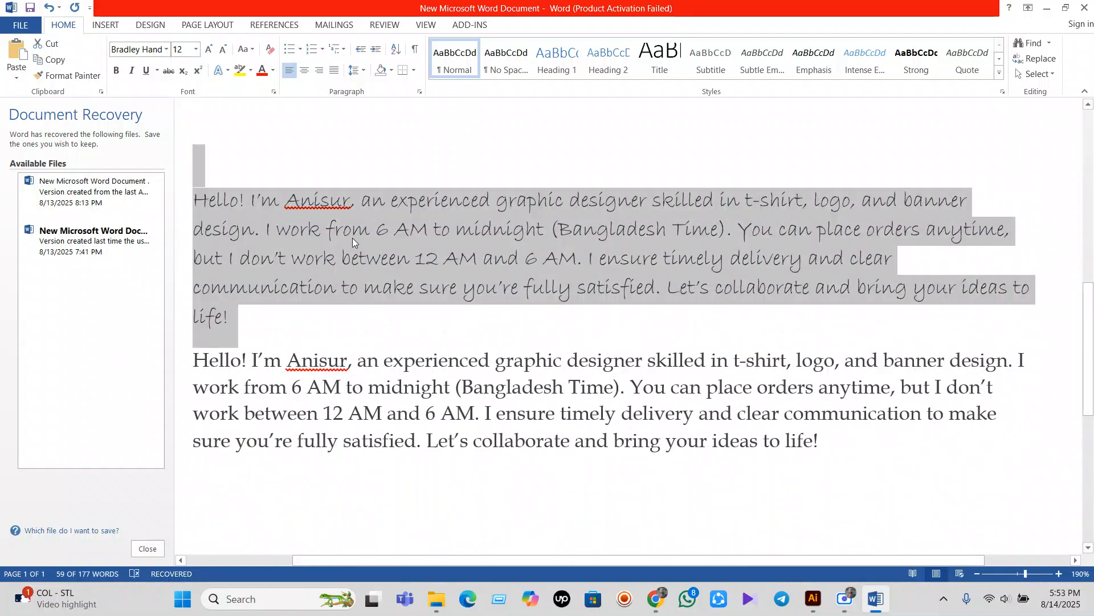
left_click(378, 335)
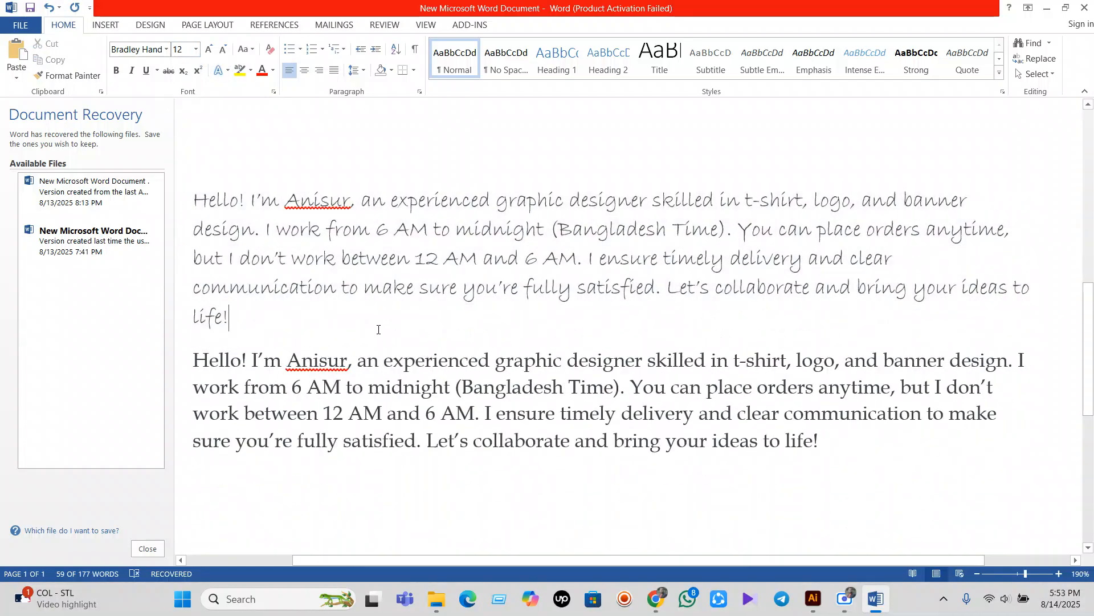
Make the phrase "12 AM and 6 AM" in the third paragraph bold
scroll(365, 331, "down", 2)
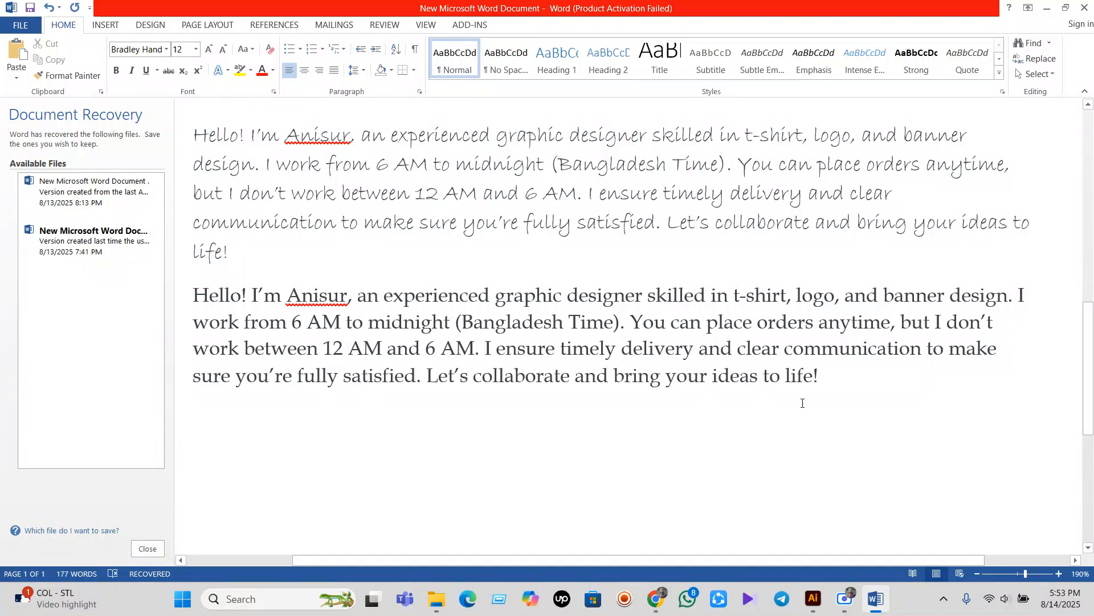
left_click_drag(832, 380, 572, 381)
left_click(602, 465)
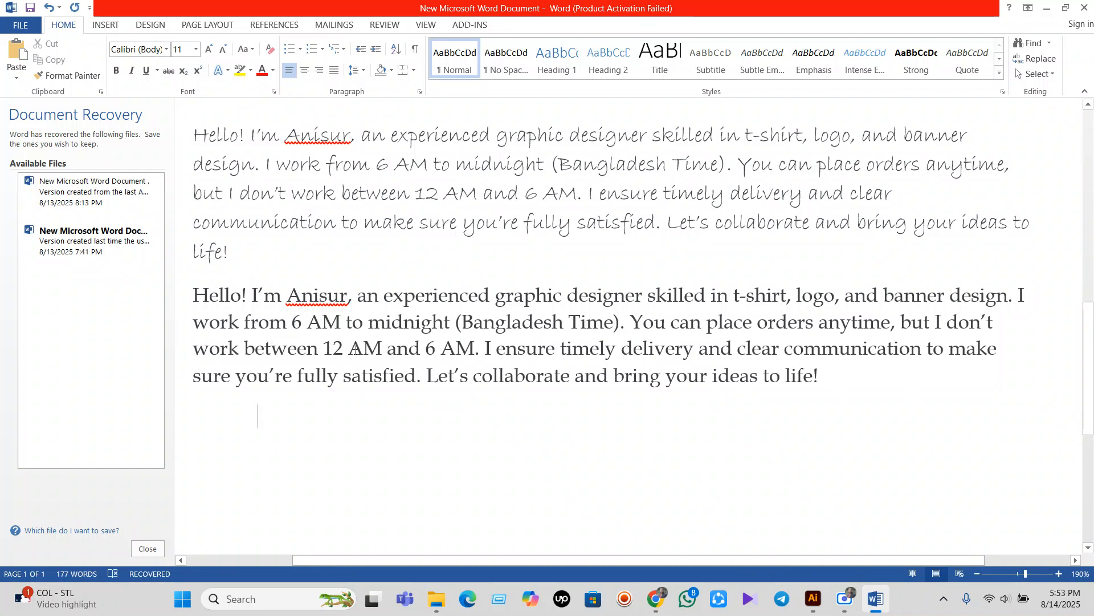
left_click_drag(327, 347, 461, 360)
left_click(398, 349)
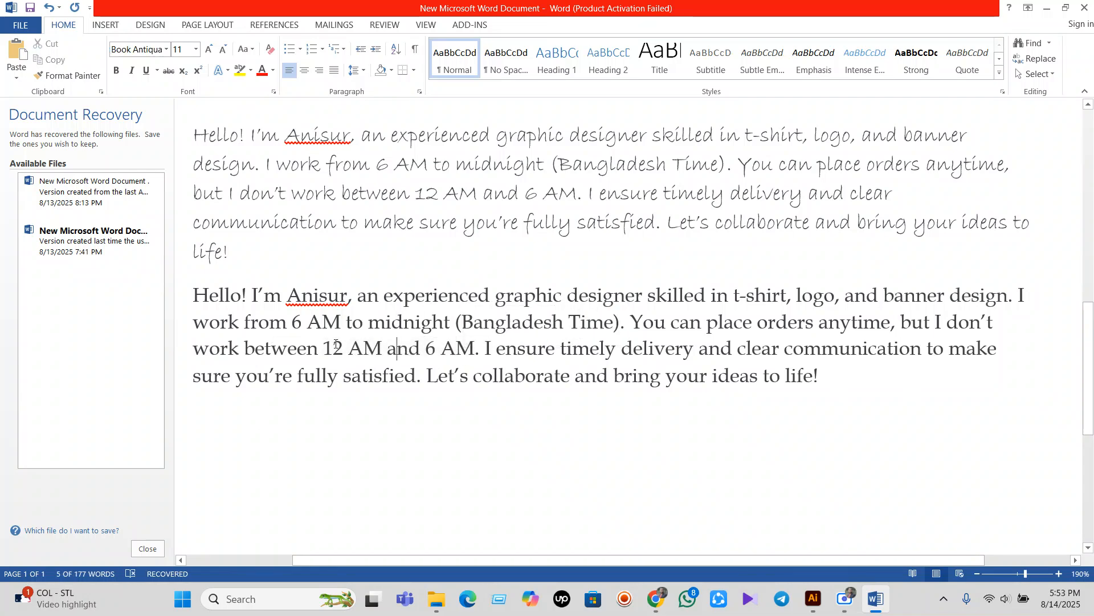
left_click_drag(325, 348, 474, 350)
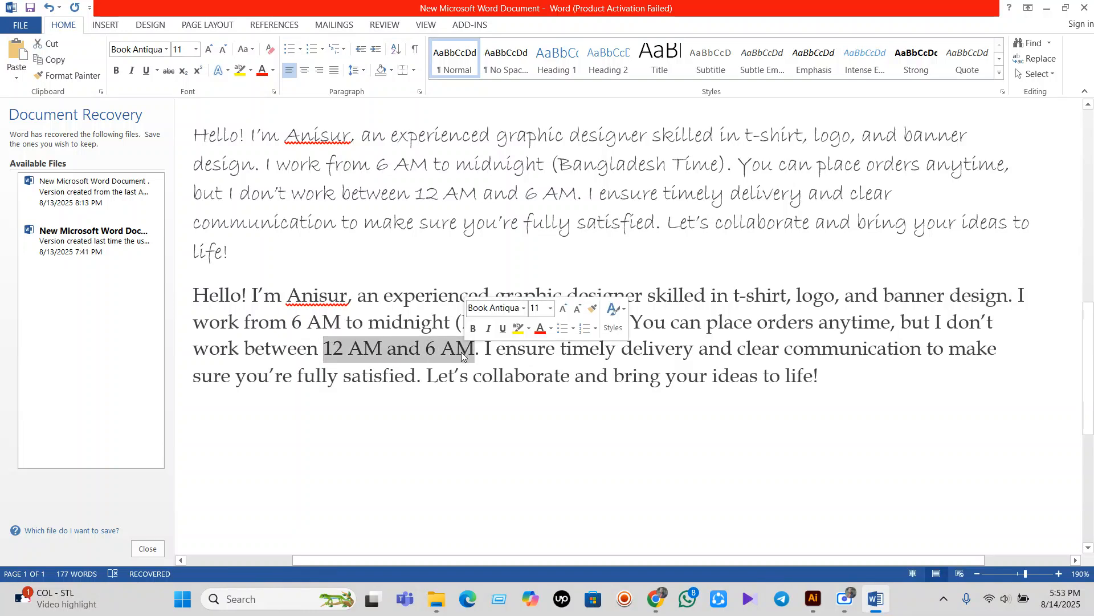
left_click(116, 70)
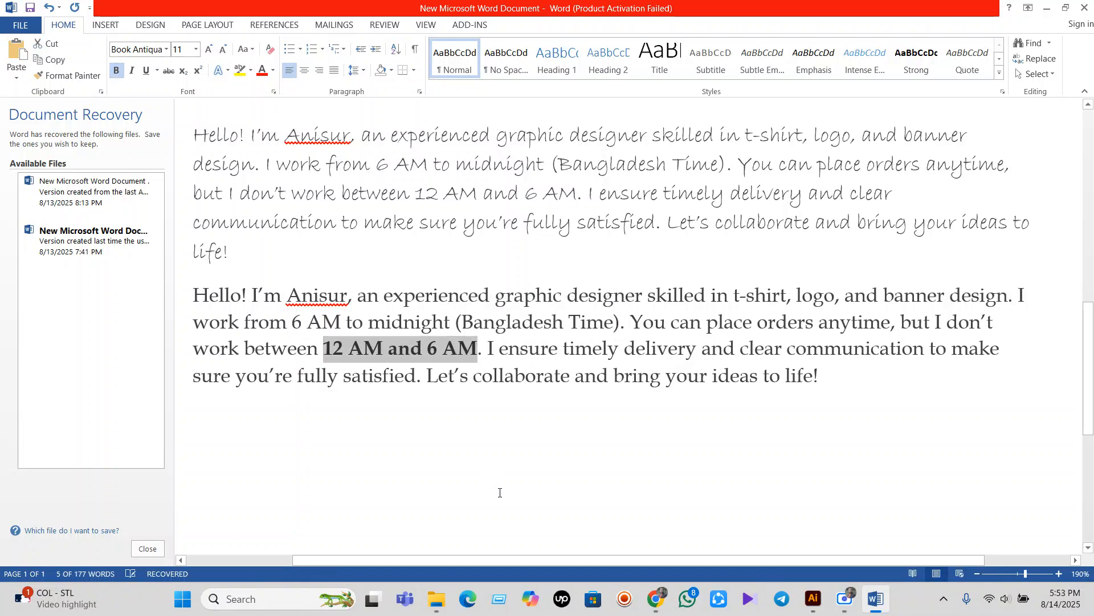
left_click(370, 403)
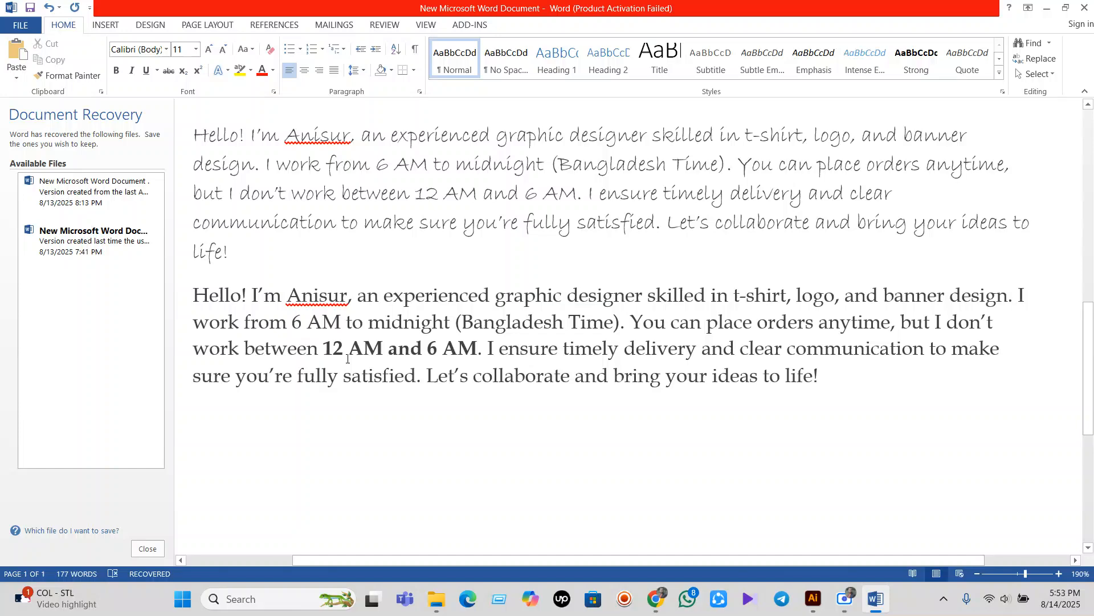
Make the second paragraph, set in the handwriting font, bold and clear the selection
scroll(945, 379, "up", 4)
scroll(945, 379, "down", 2)
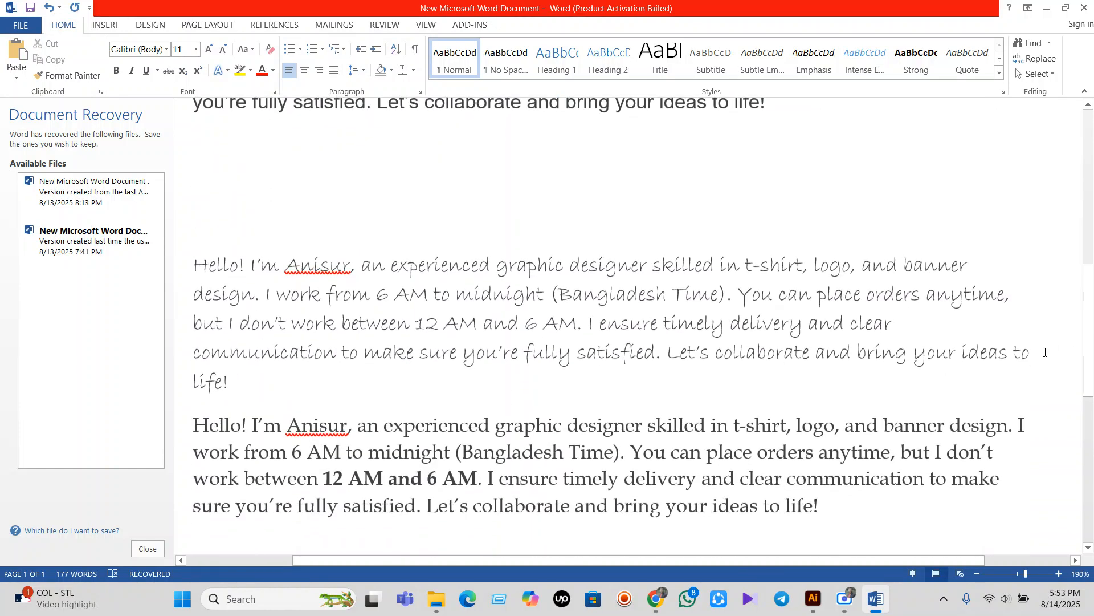
mouse_move(251, 399)
left_mouse_down()
mouse_move(194, 353)
mouse_move(194, 265)
left_mouse_up()
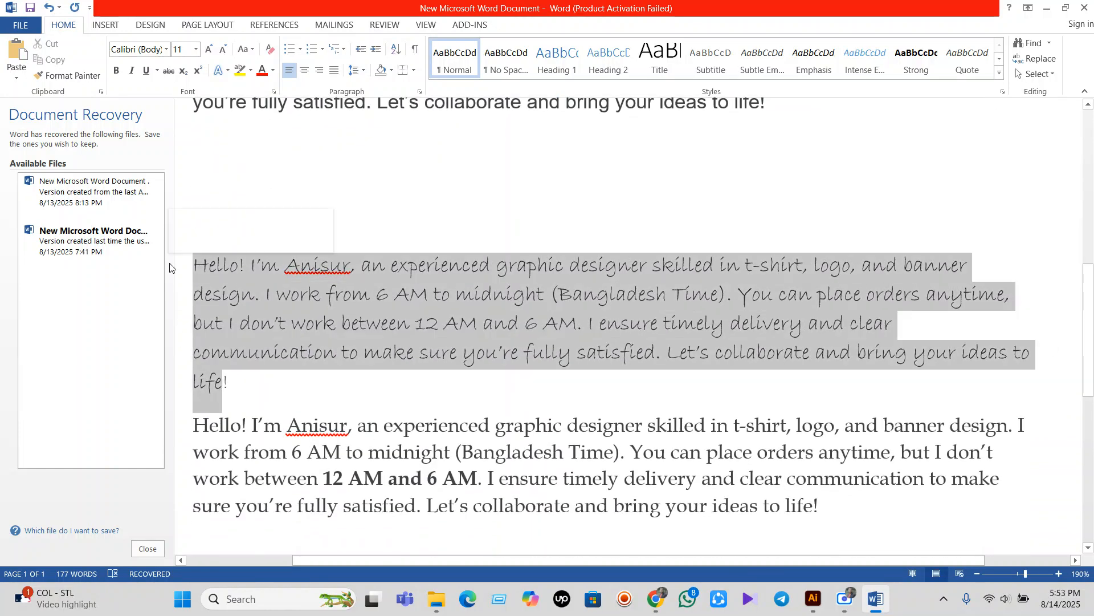
left_click(528, 297)
scroll(529, 315, "down", 3)
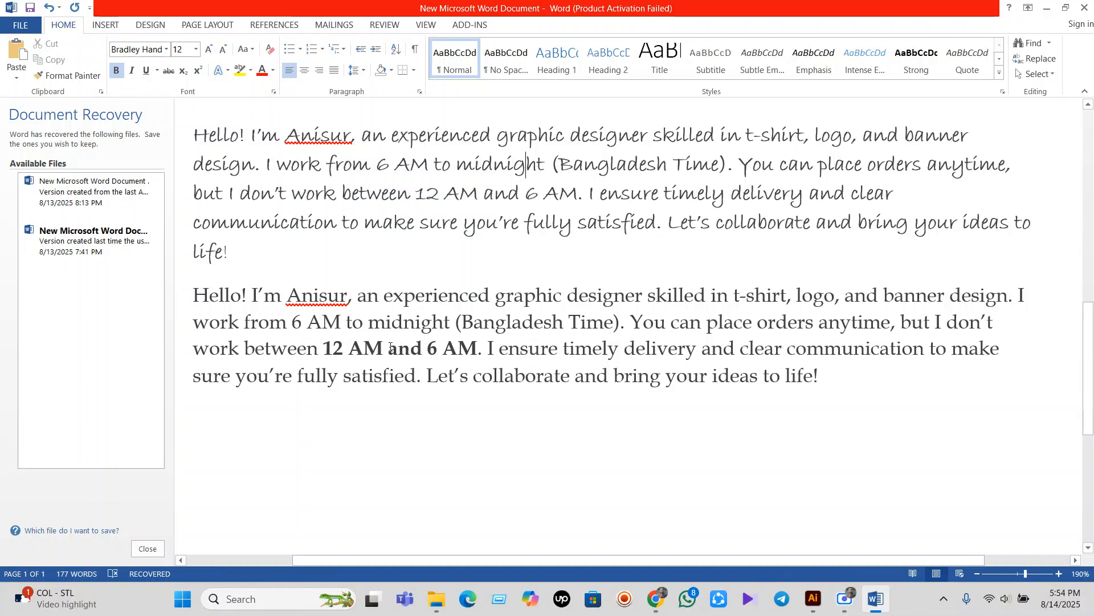
Italicize and underline the bold phrase "12 AM and 6 AM" in the third paragraph
left_click_drag(323, 348, 463, 350)
key("ctrl+i")
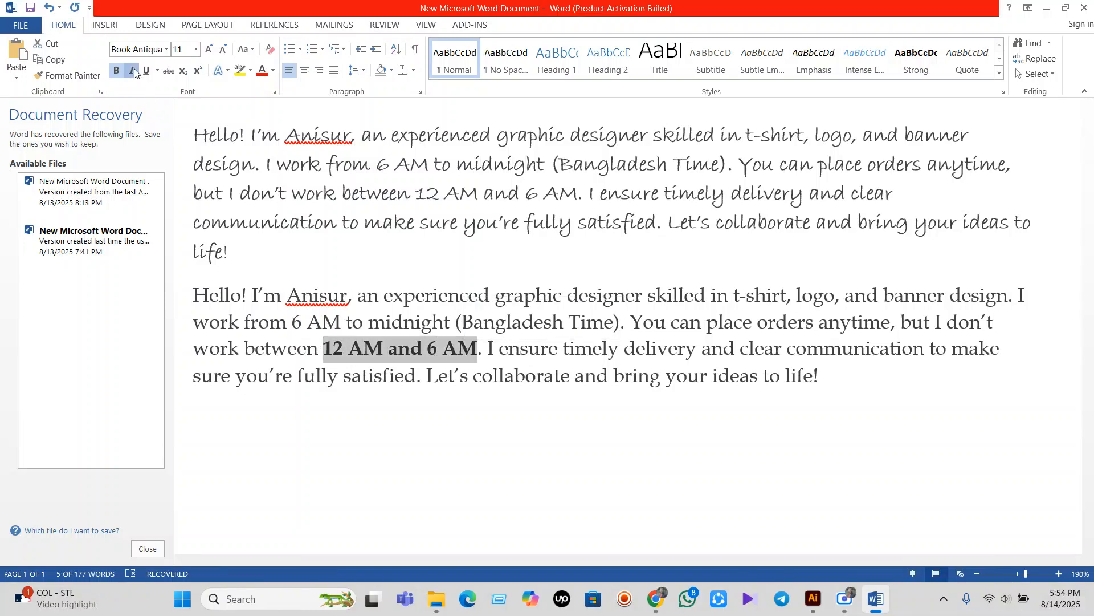
left_click(435, 429)
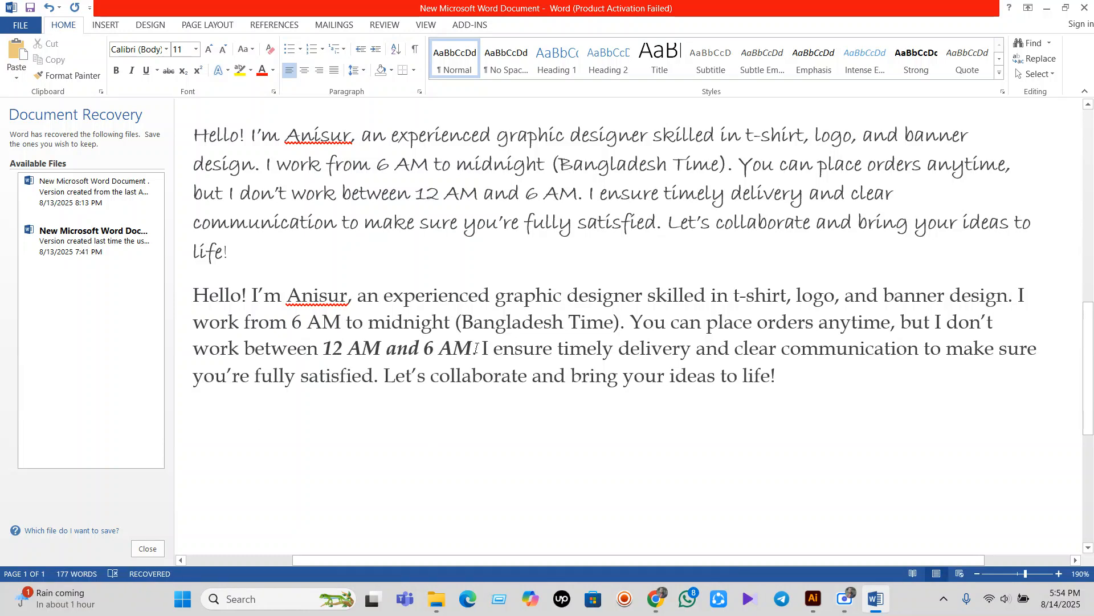
left_click_drag(326, 348, 481, 348)
left_click(146, 70)
left_click(399, 456)
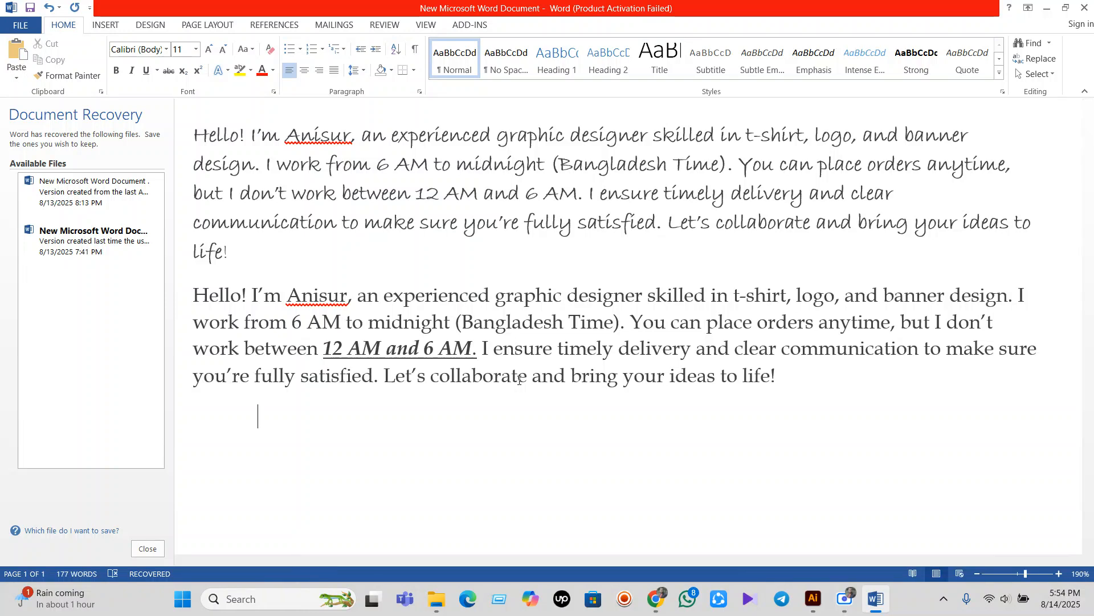
Highlight the phrase "12 AM and 6 AM." in the third paragraph in yellow and remove the highlight again
left_click_drag(325, 355, 476, 353)
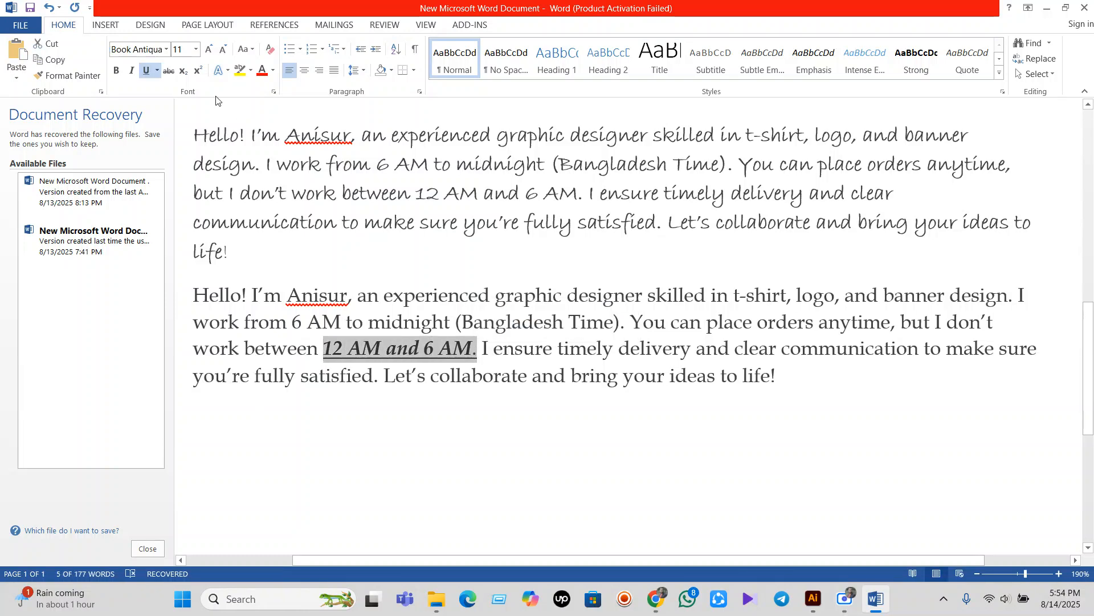
left_click(237, 75)
left_click(414, 431)
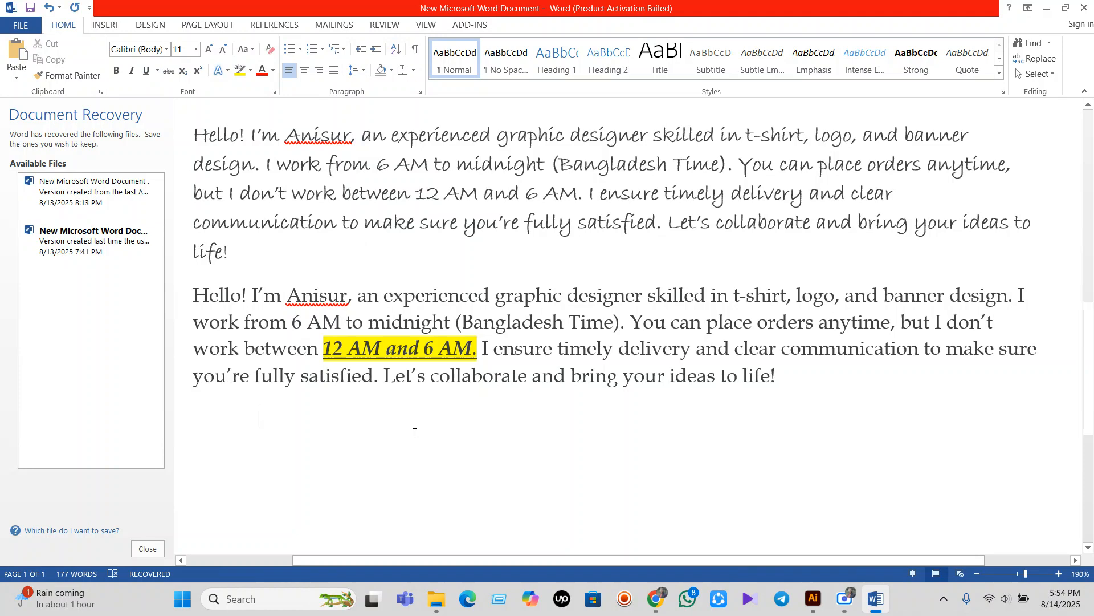
left_click_drag(324, 348, 467, 344)
left_click(247, 71)
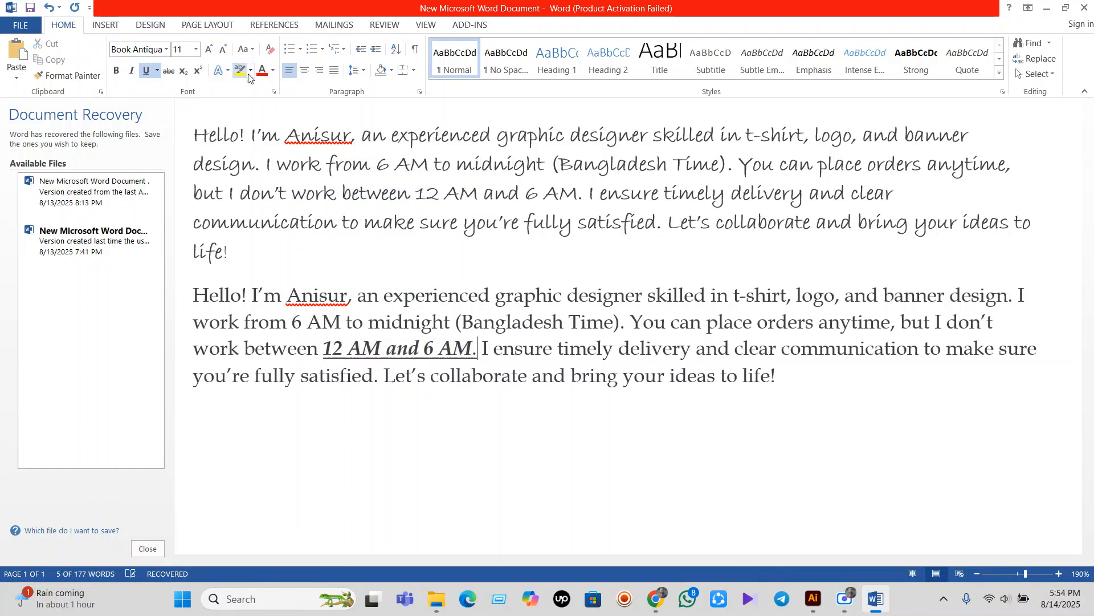
Color the phrase "12 AM and 6 AM." in the third paragraph red
left_click_drag(329, 340, 482, 349)
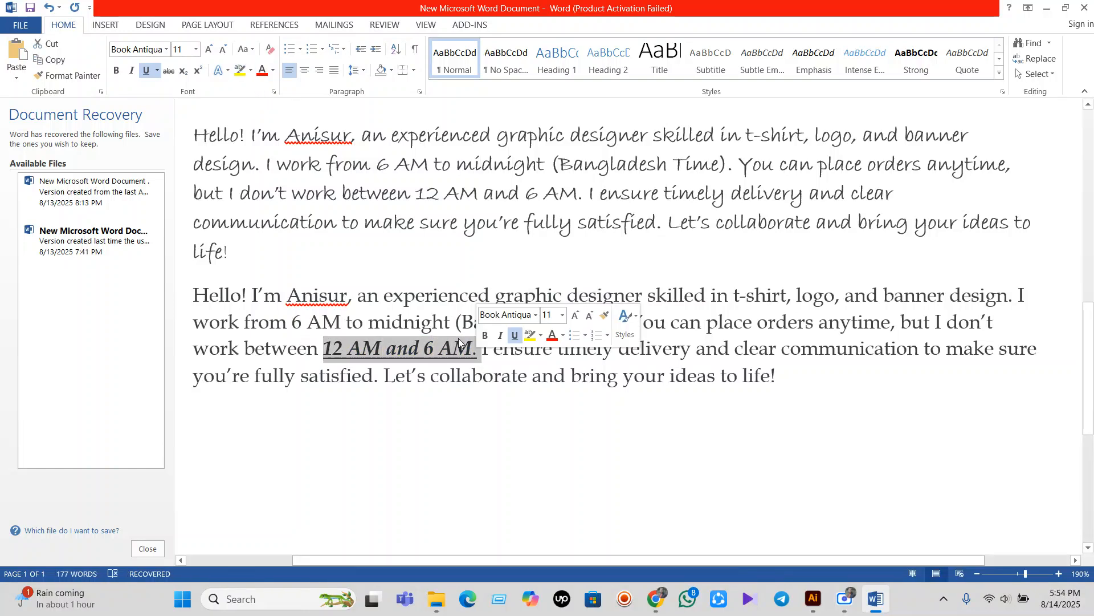
left_click(262, 70)
left_click(422, 403)
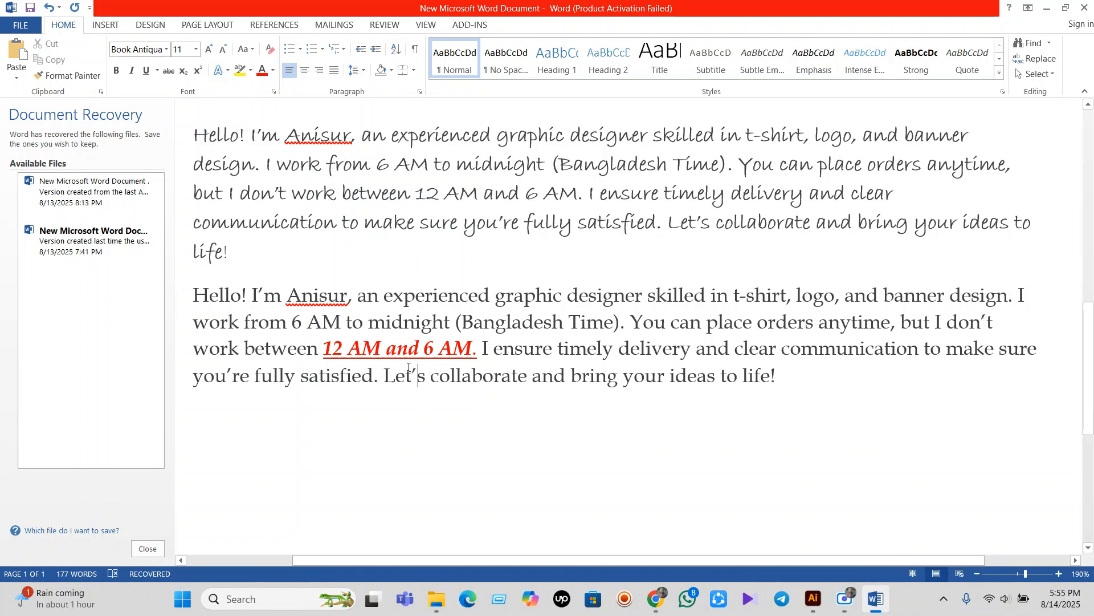
Apply the plain blue letter text effect to the phrase "12 AM and 6 AM." in the third paragraph
left_click_drag(323, 348, 423, 348)
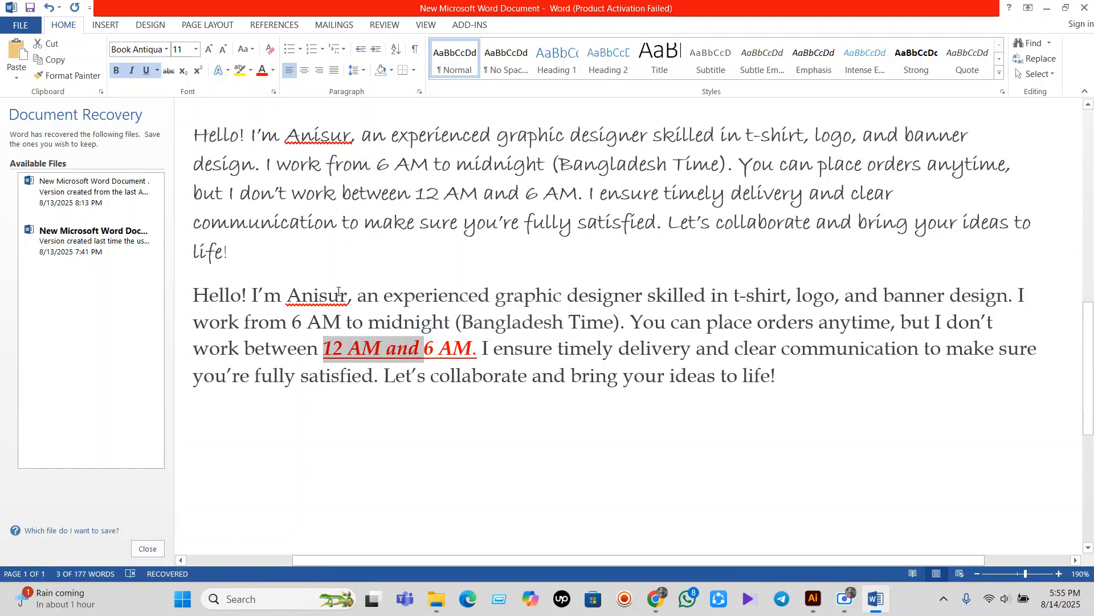
left_click(353, 375)
left_click_drag(324, 348, 476, 350)
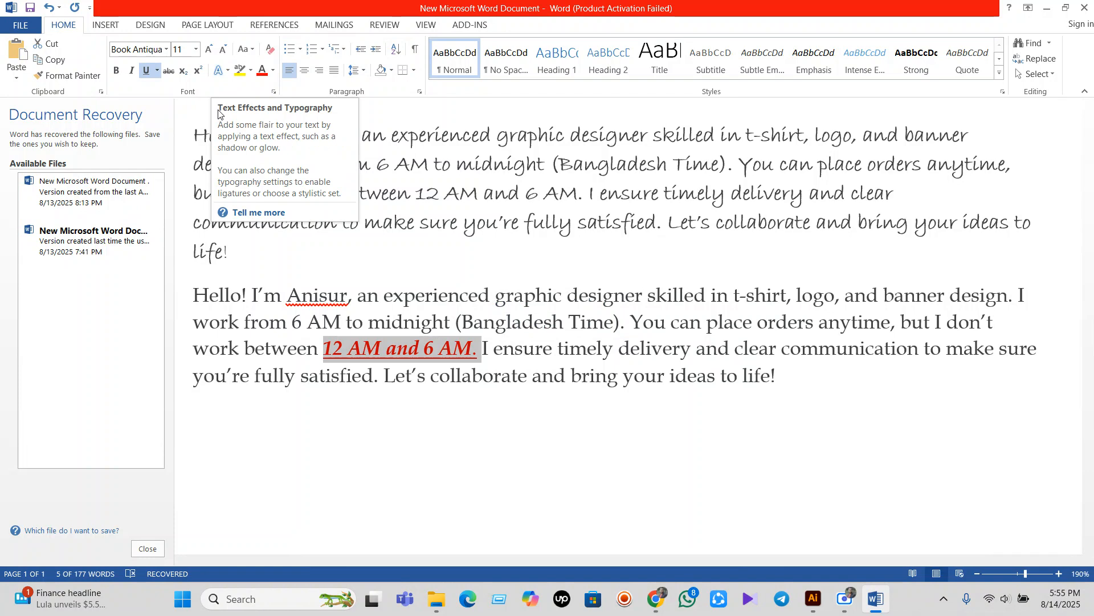
left_click(227, 70)
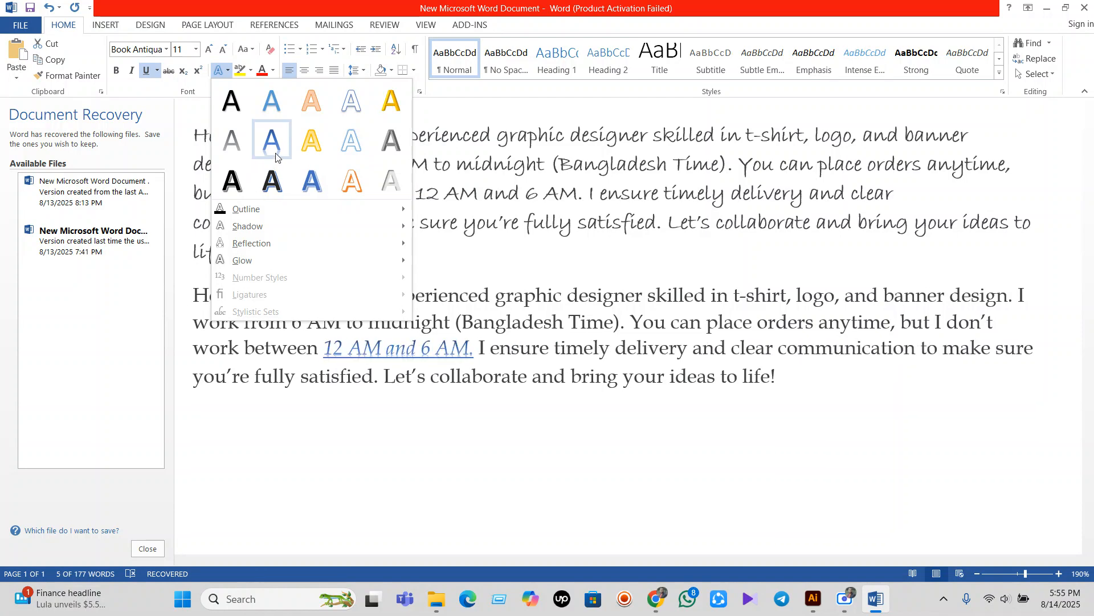
left_click(515, 457)
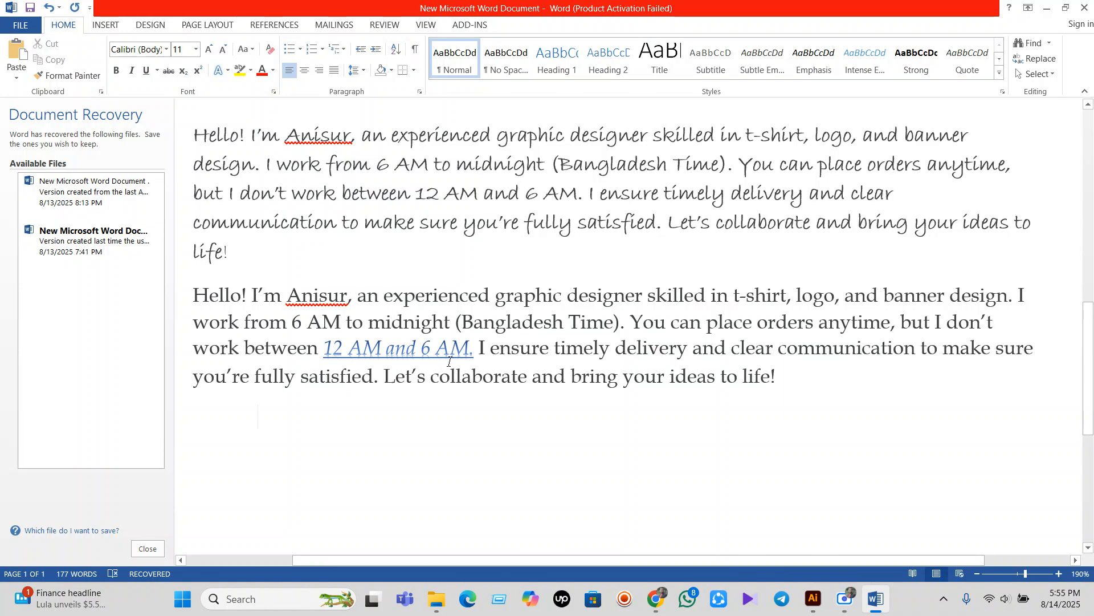
Clear all formatting from "12 AM and 6 AM" in the third paragraph, leaving out the period
left_click_drag(464, 348, 323, 348)
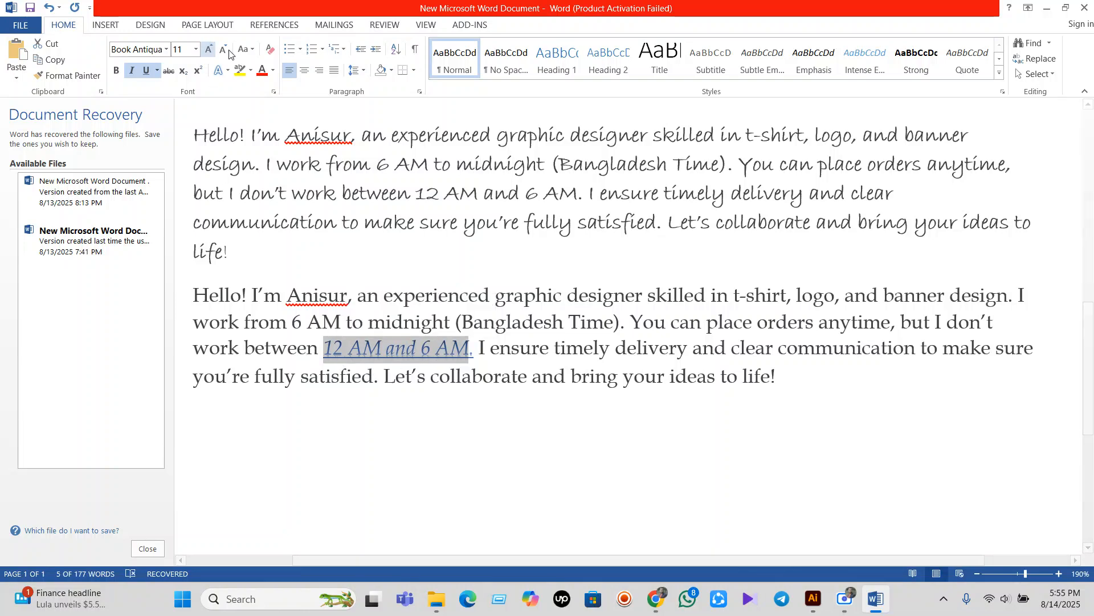
left_click(270, 55)
left_click(477, 473)
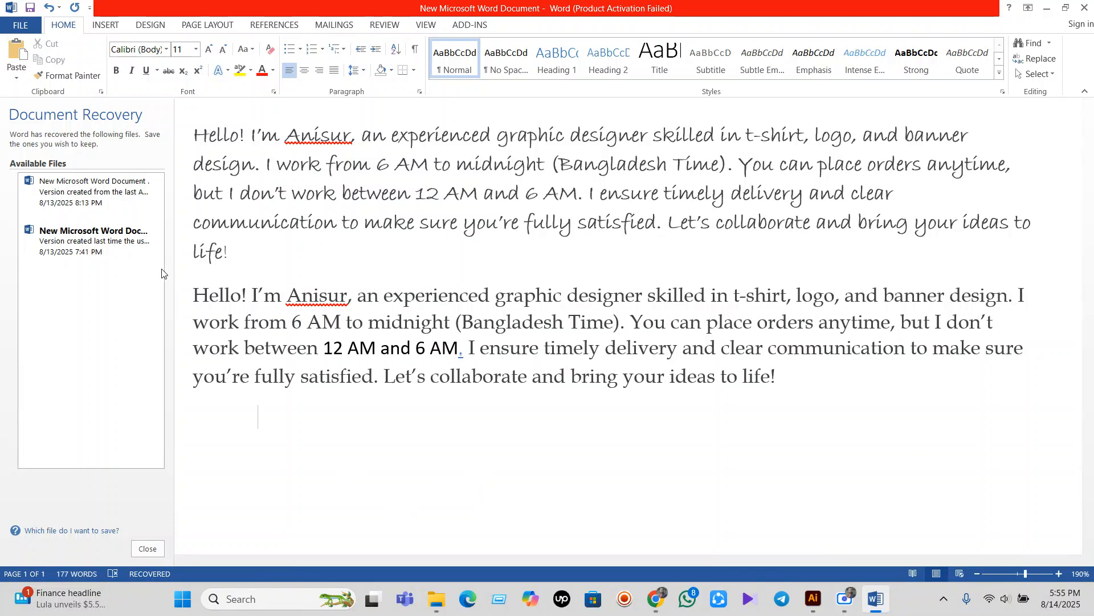
Grow "12 AM and 6 AM" in the third paragraph stepwise to size 16, shrink it to 14, and clear the selection
left_click_drag(324, 356, 458, 353)
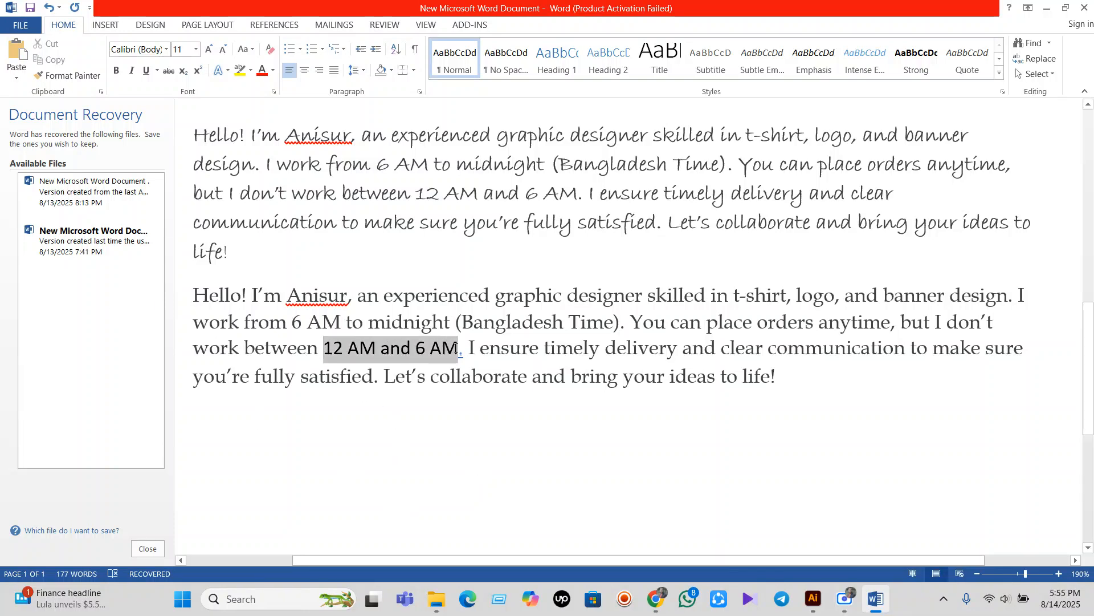
left_click(210, 51)
left_click(210, 51)
left_click(211, 52)
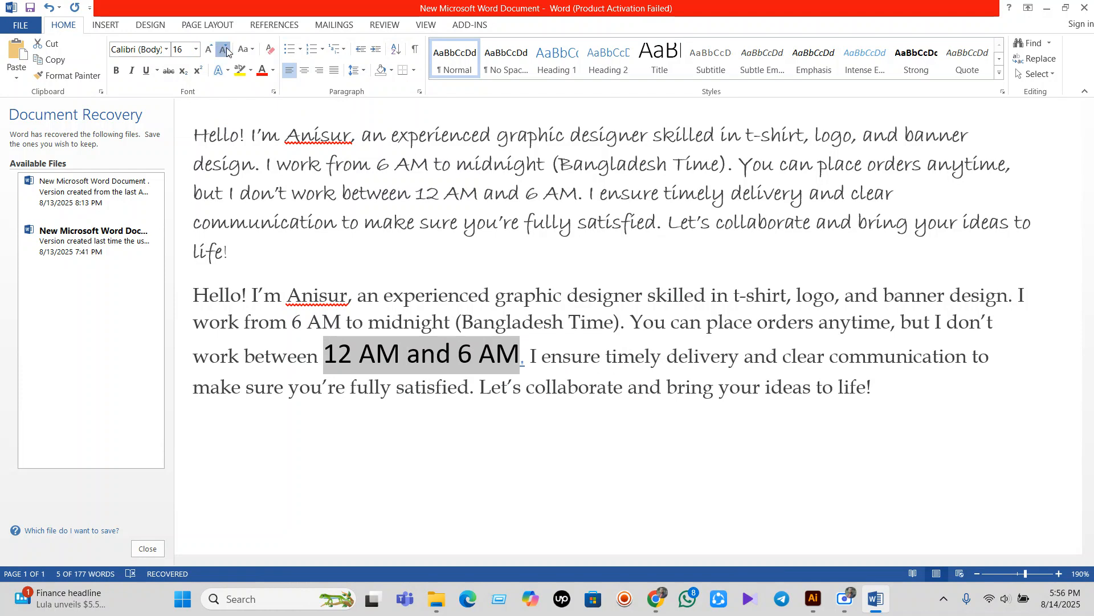
left_click(224, 50)
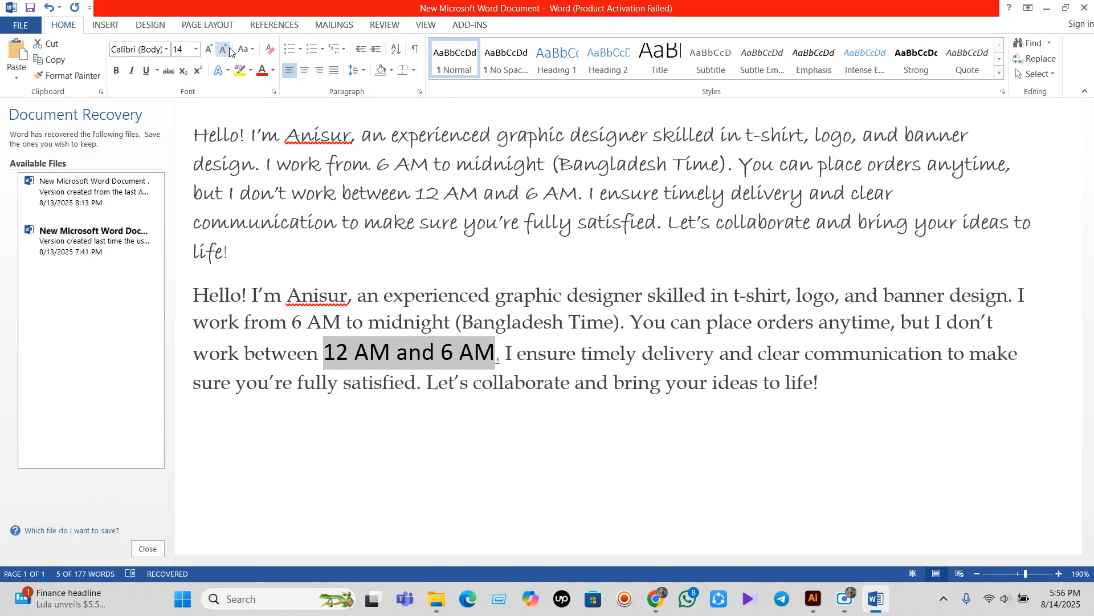
left_click(253, 50)
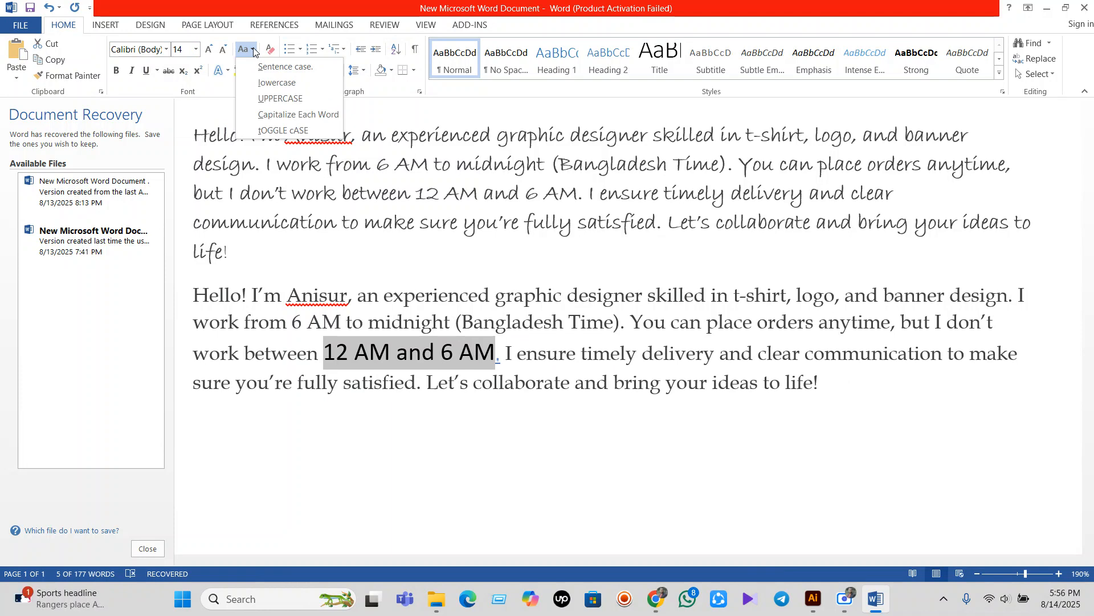
left_click(254, 50)
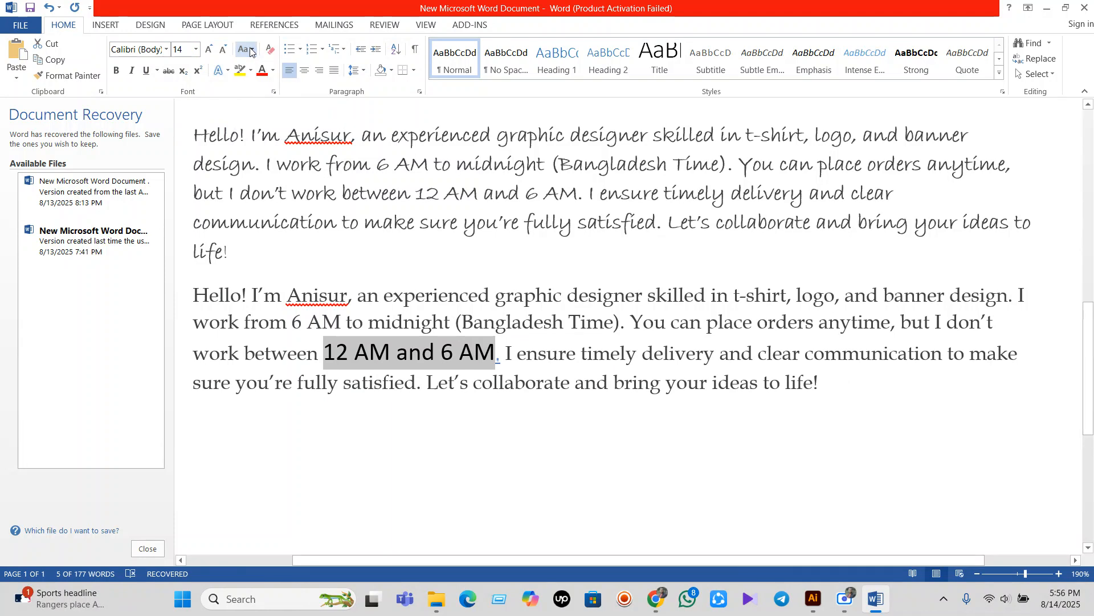
left_click(607, 350)
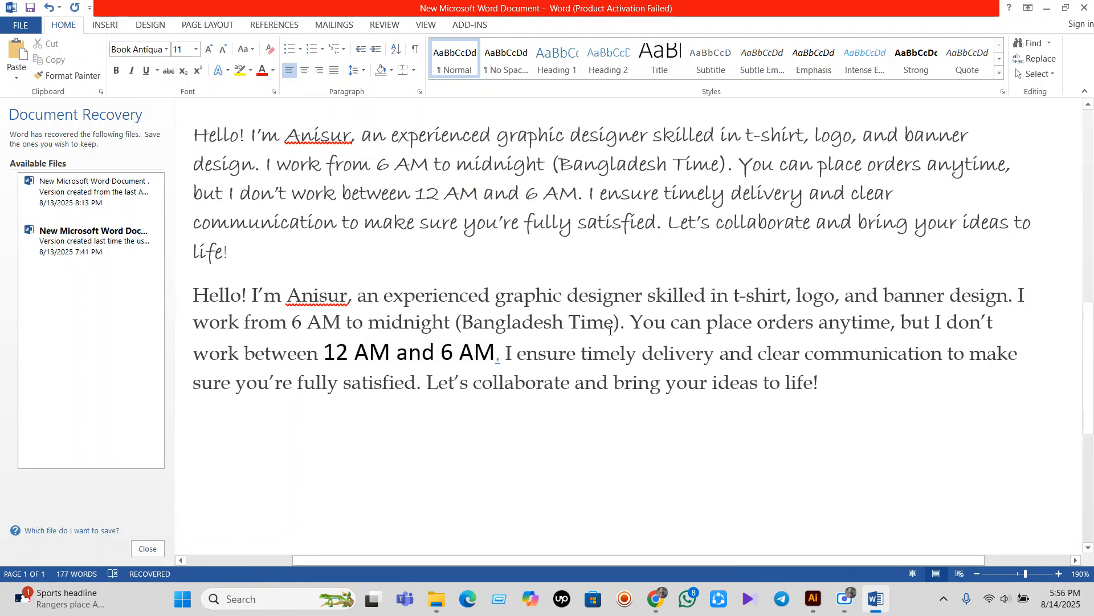
Change "Bangladesh Time" in the third paragraph to sentence case and convert it to uppercase
left_click_drag(614, 323, 493, 326)
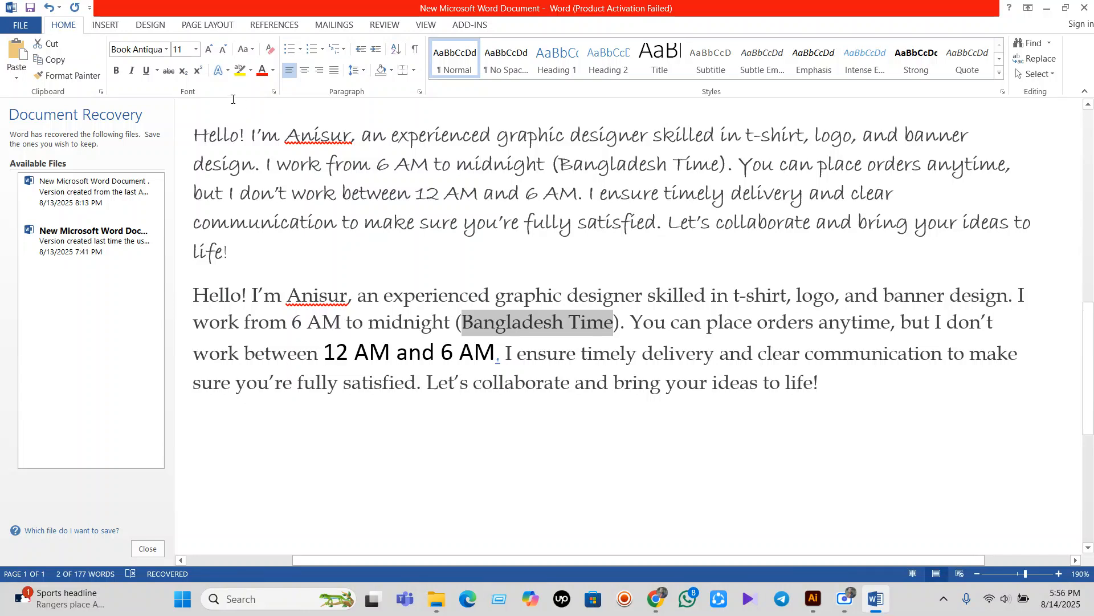
left_click(256, 52)
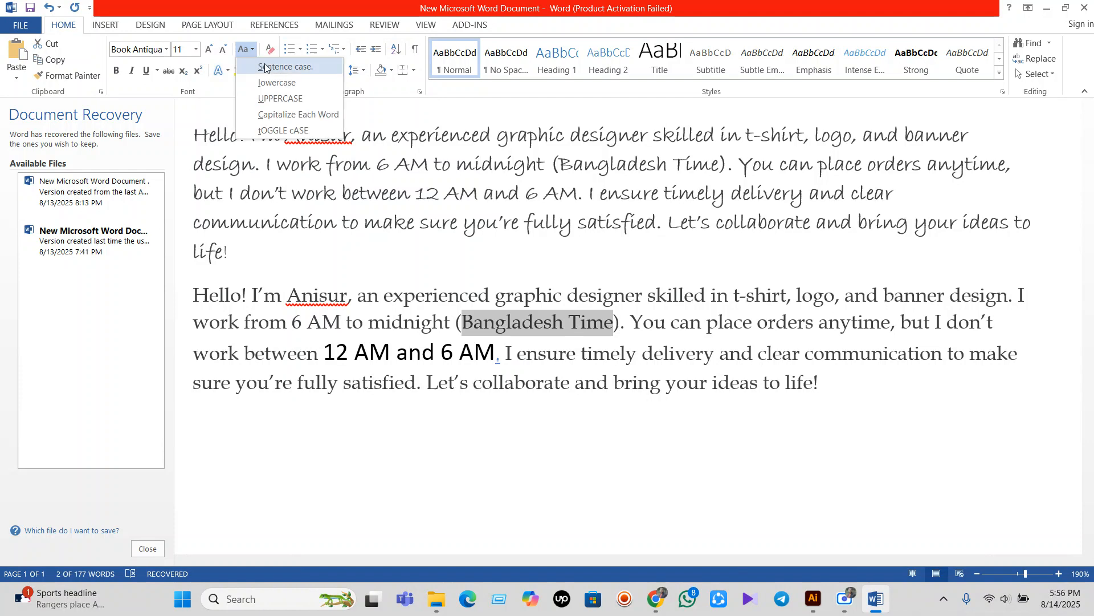
left_click(265, 67)
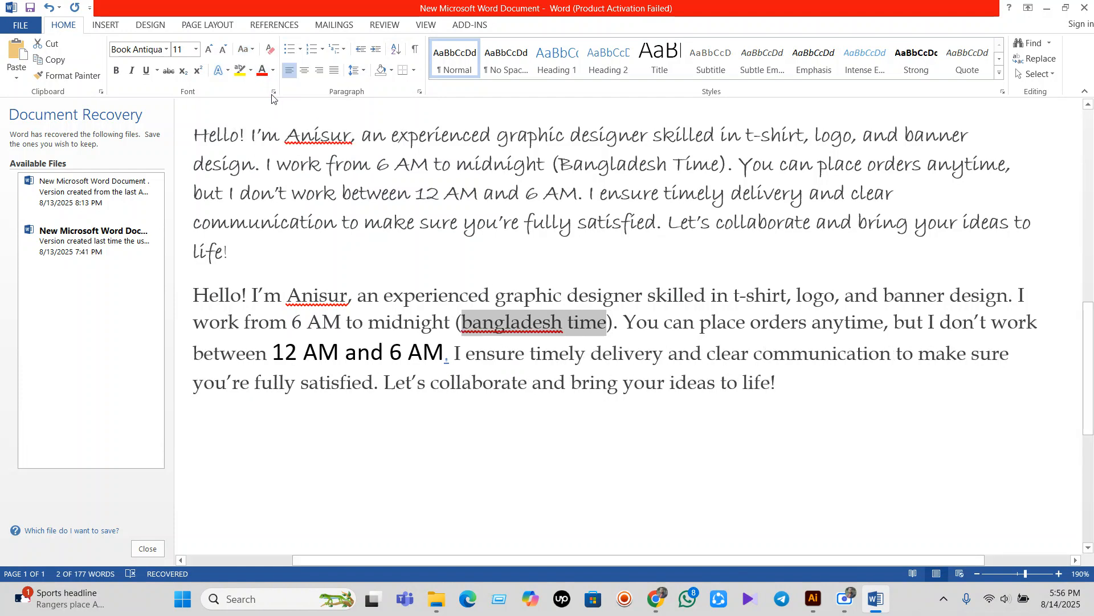
left_click(251, 52)
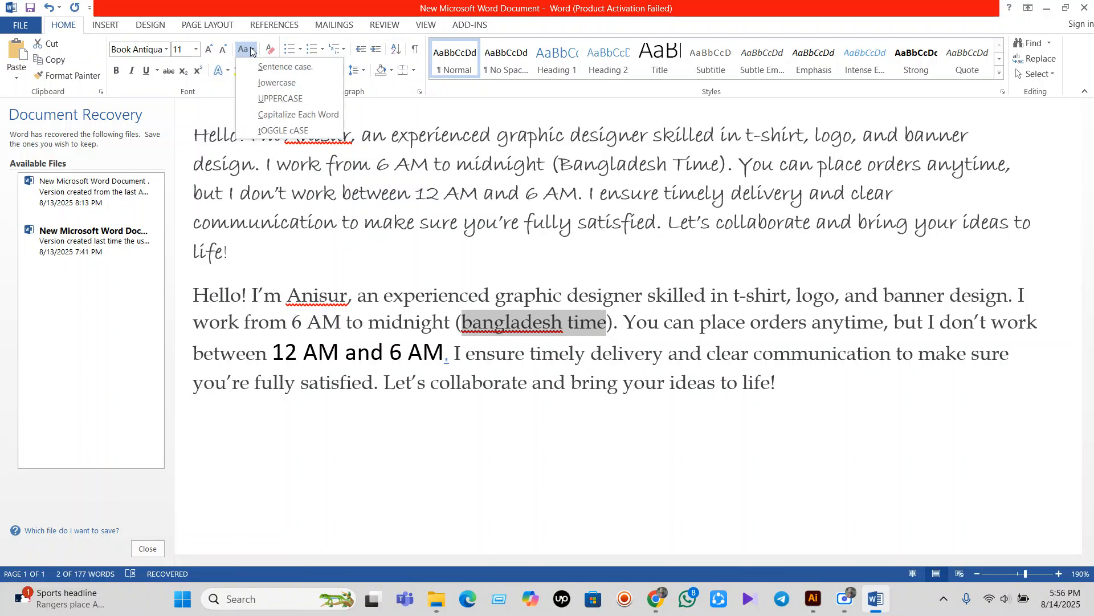
left_click(279, 98)
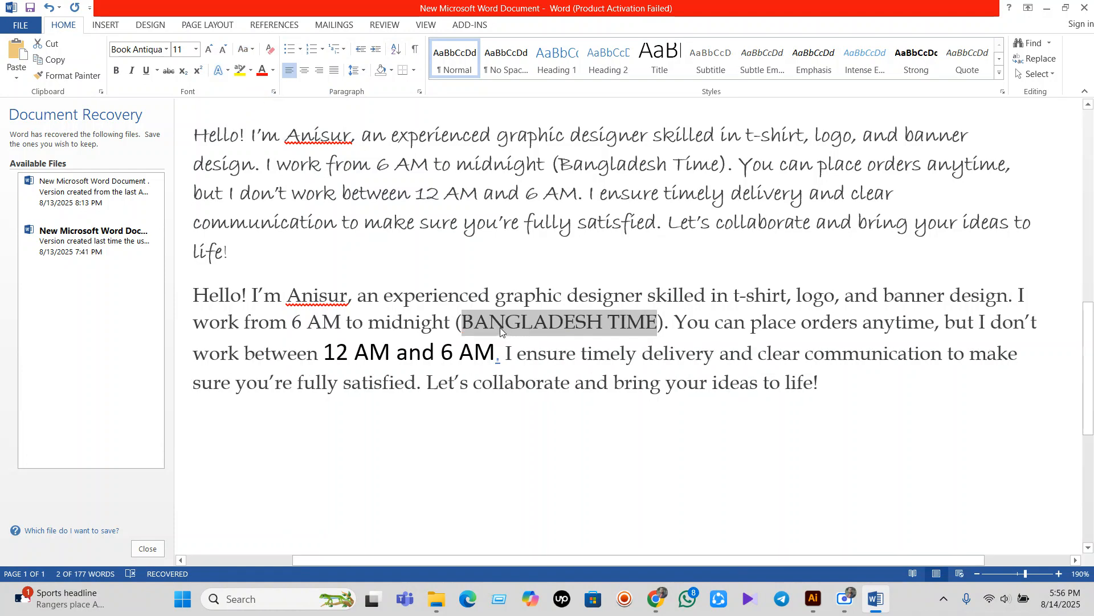
left_click(659, 320)
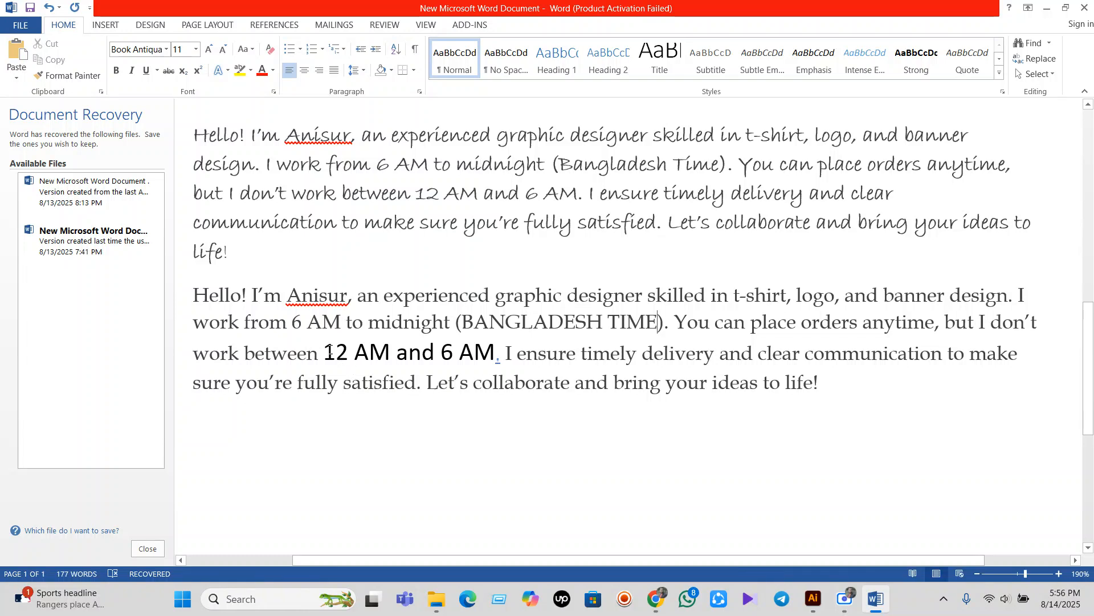
Add two separate lines below the third paragraph reading "120" and "Offer 100", leaving a blank line above them
left_click(855, 419)
key("Return")
key("Return")
type("120")
key("Return")
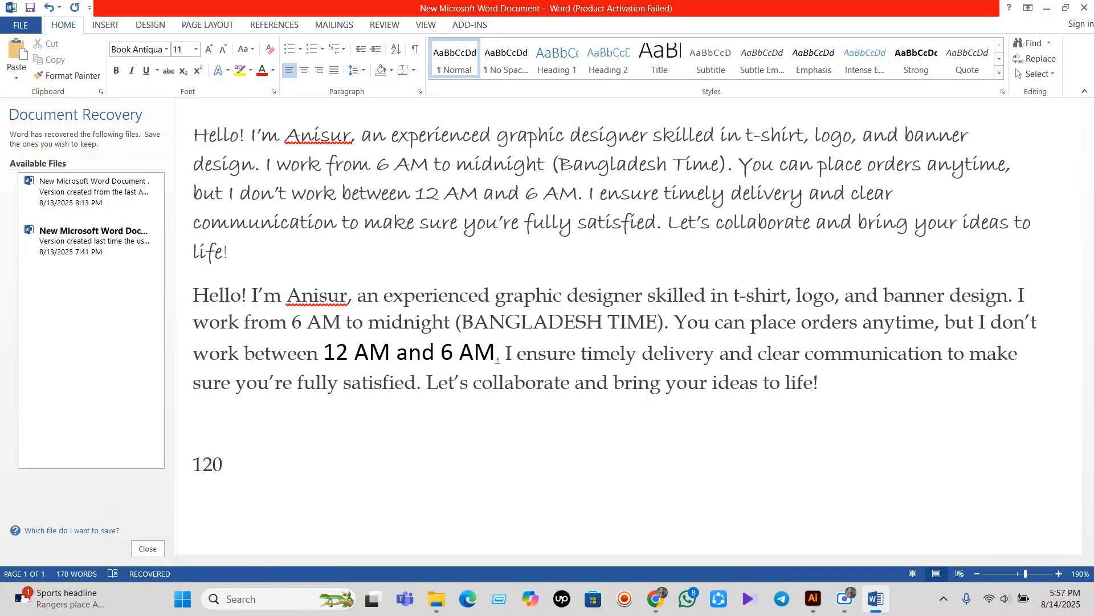
type("offer")
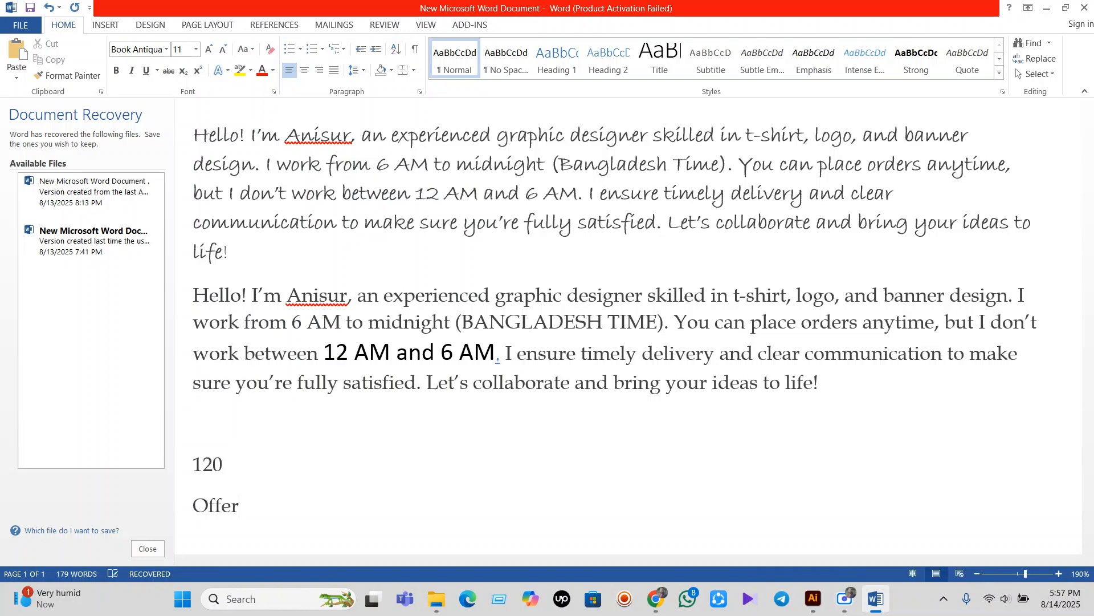
type(" 100")
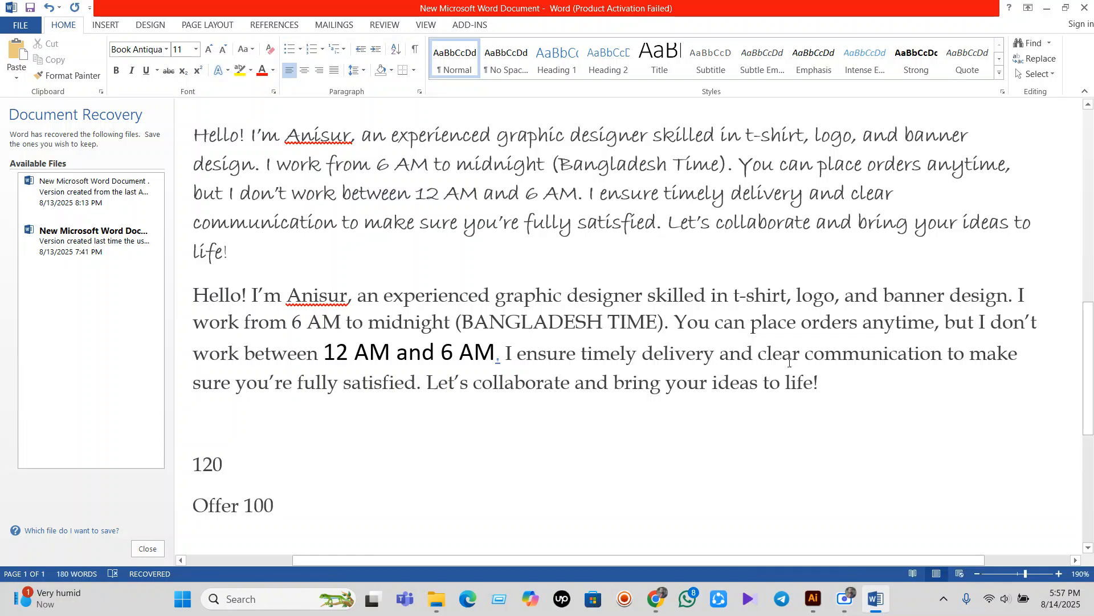
Strike through the price "120" above the "Offer 100" line
left_click_drag(248, 453, 171, 474)
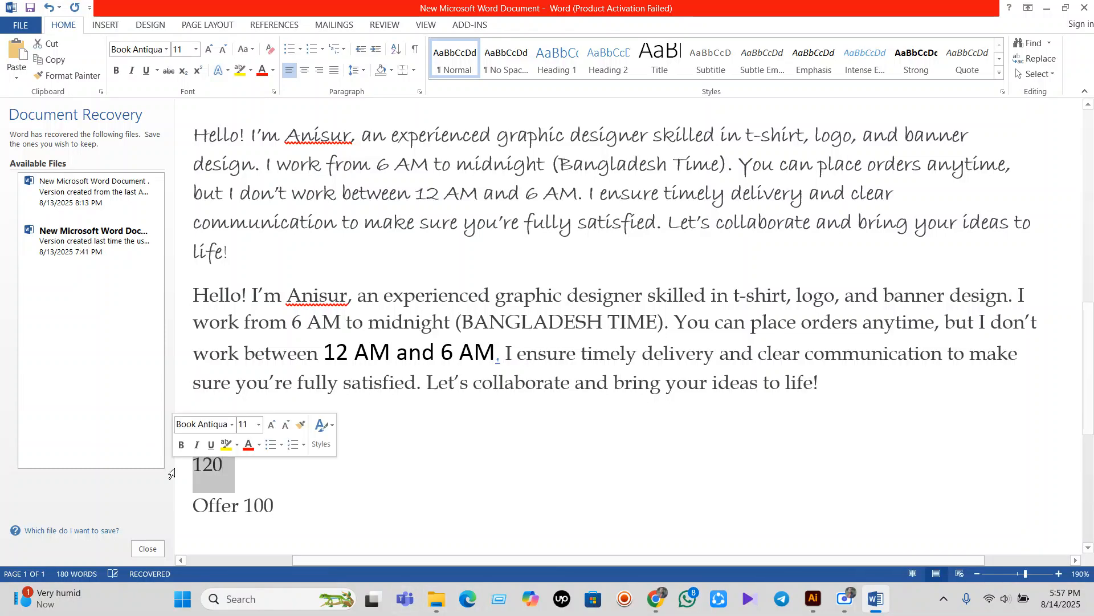
left_click(167, 72)
left_click(248, 463)
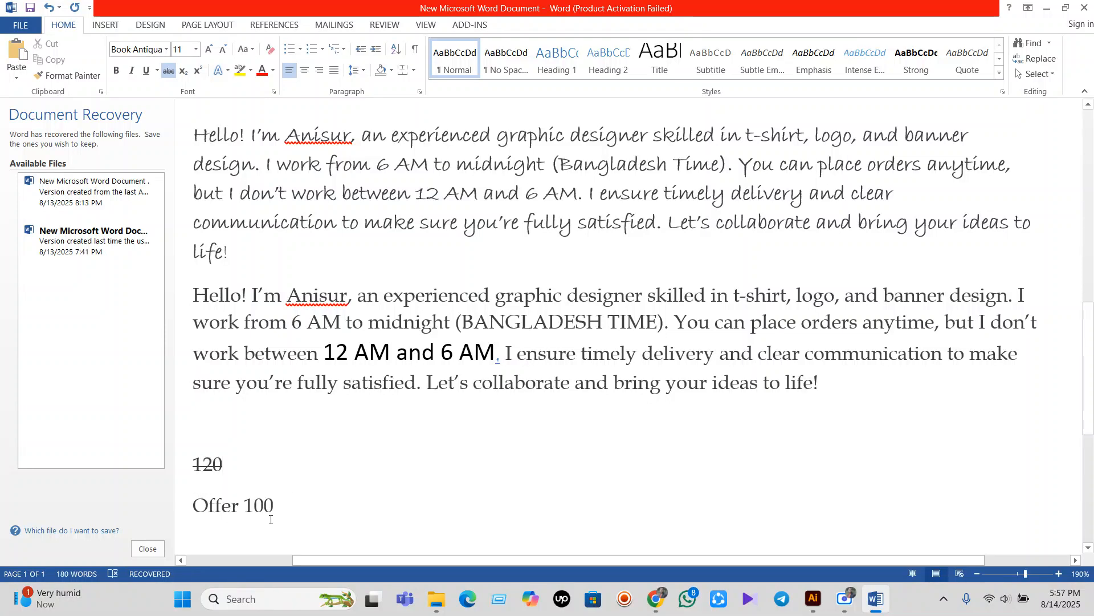
left_click_drag(265, 506, 207, 510)
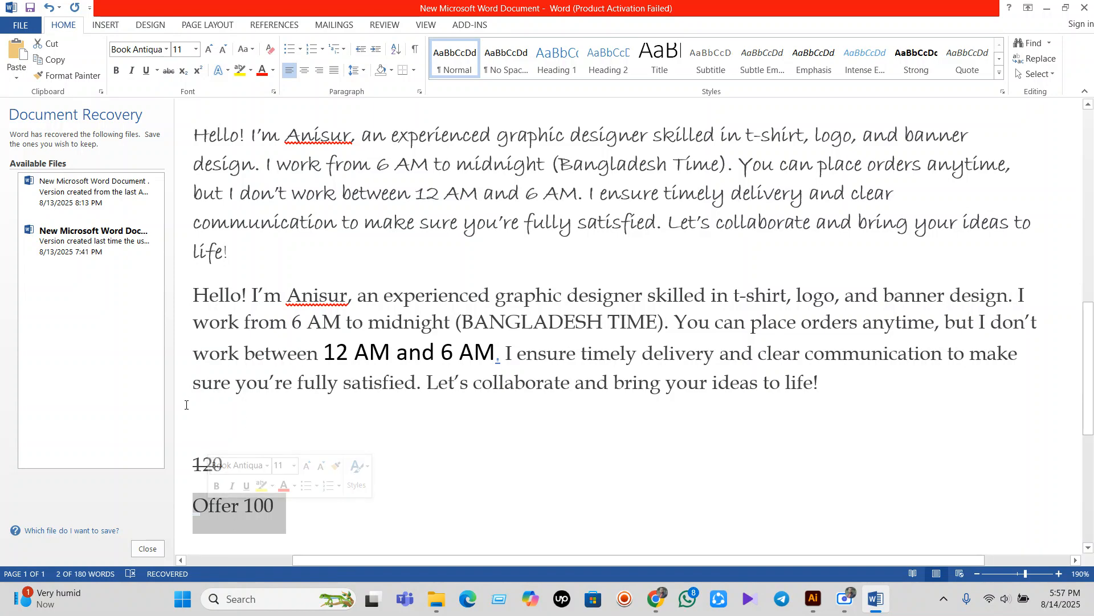
Write the formula "H2so4" below "Offer 100", leaving one blank line between them
left_click(379, 506)
scroll(342, 498, "down", 4)
key("Return")
key("Return")
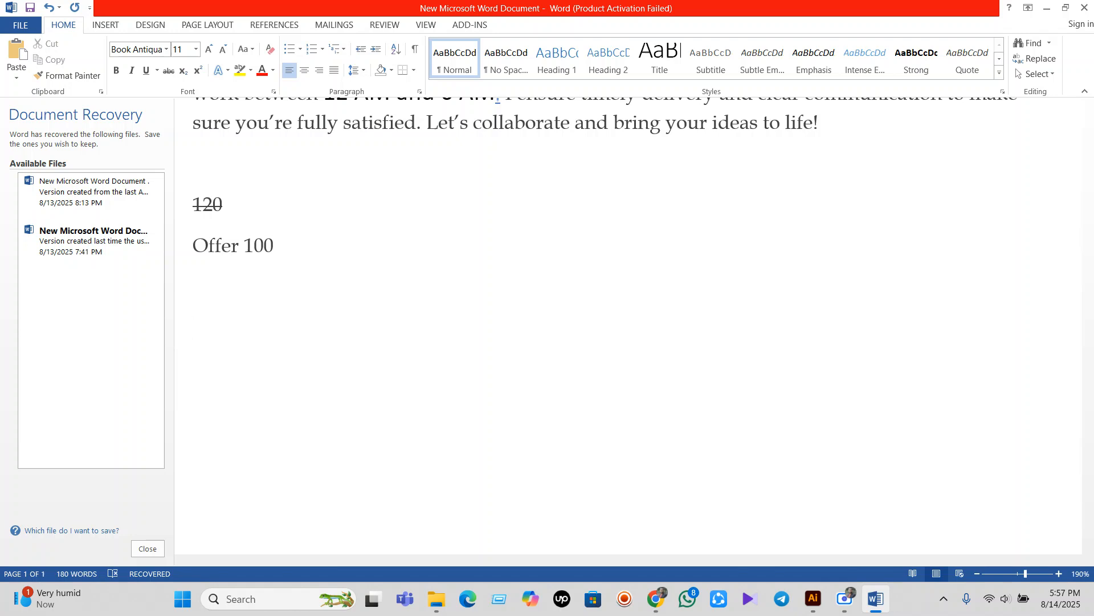
type("h")
key("BackSpace")
type("H2so4")
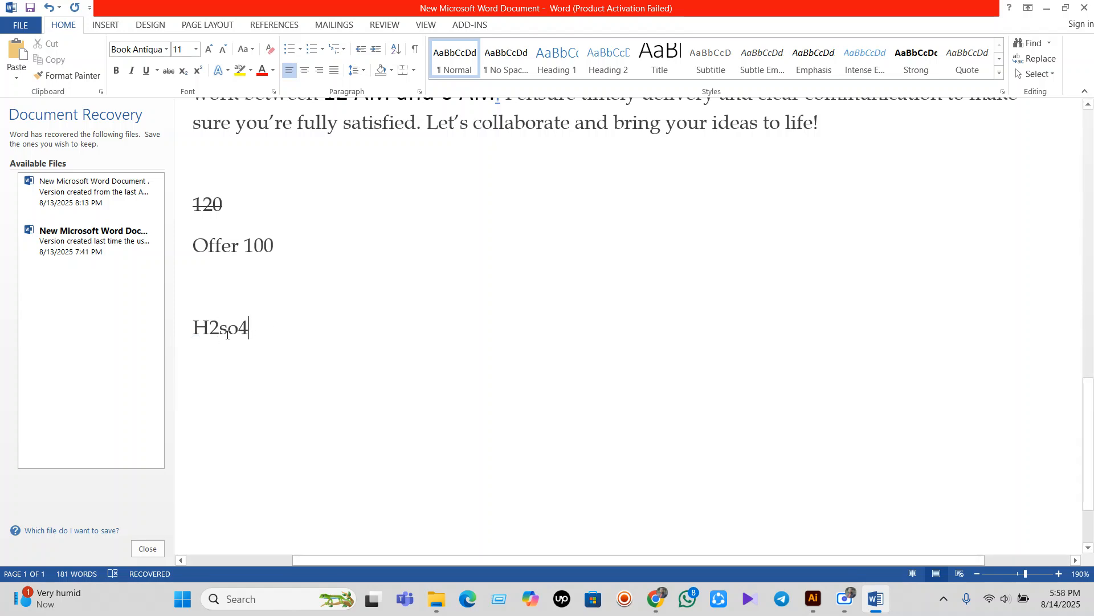
Delete the H at the start of the formula and enter it again as a capital letter
left_click(209, 325)
key("BackSpace")
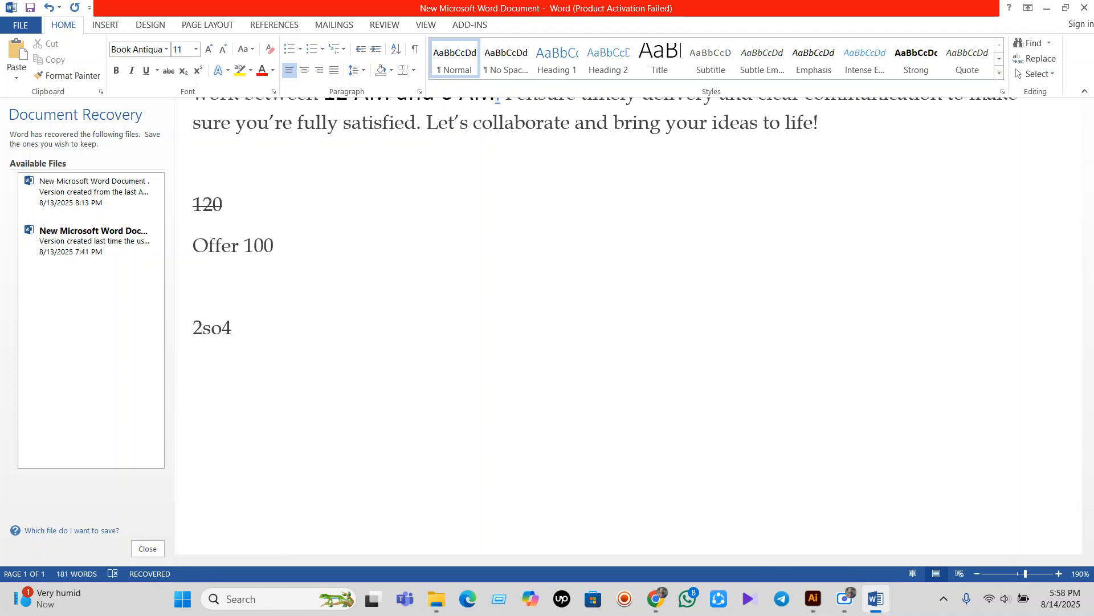
type("h")
key("BackSpace")
type("H")
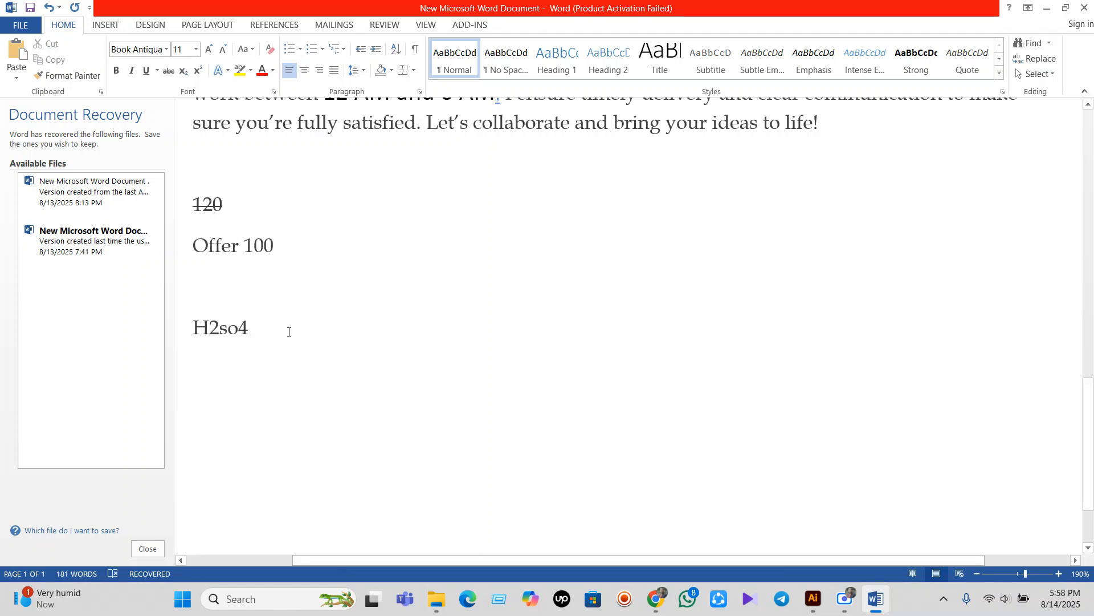
Make the 2 in the formula subscript and replace the lowercase s with a capital S
left_click_drag(215, 323, 207, 329)
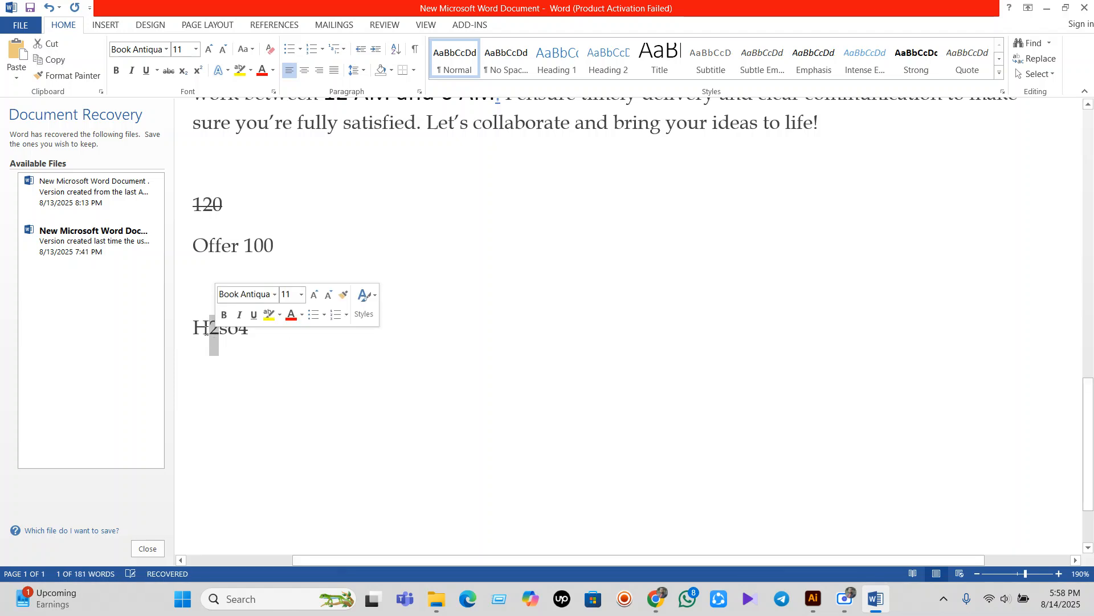
left_click(186, 67)
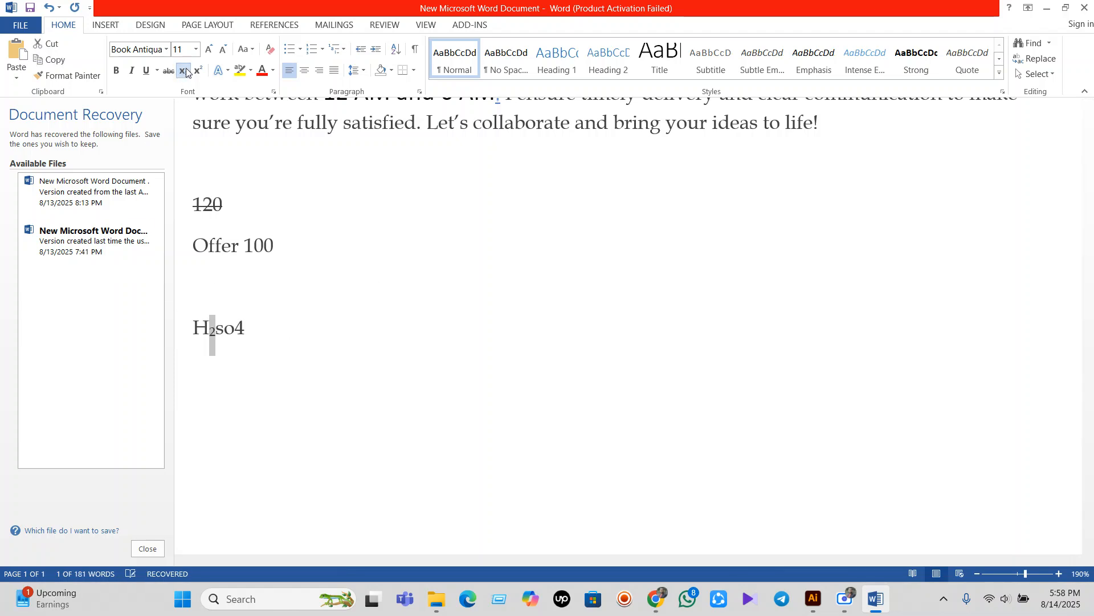
left_click(226, 330)
key("BackSpace")
type("S")
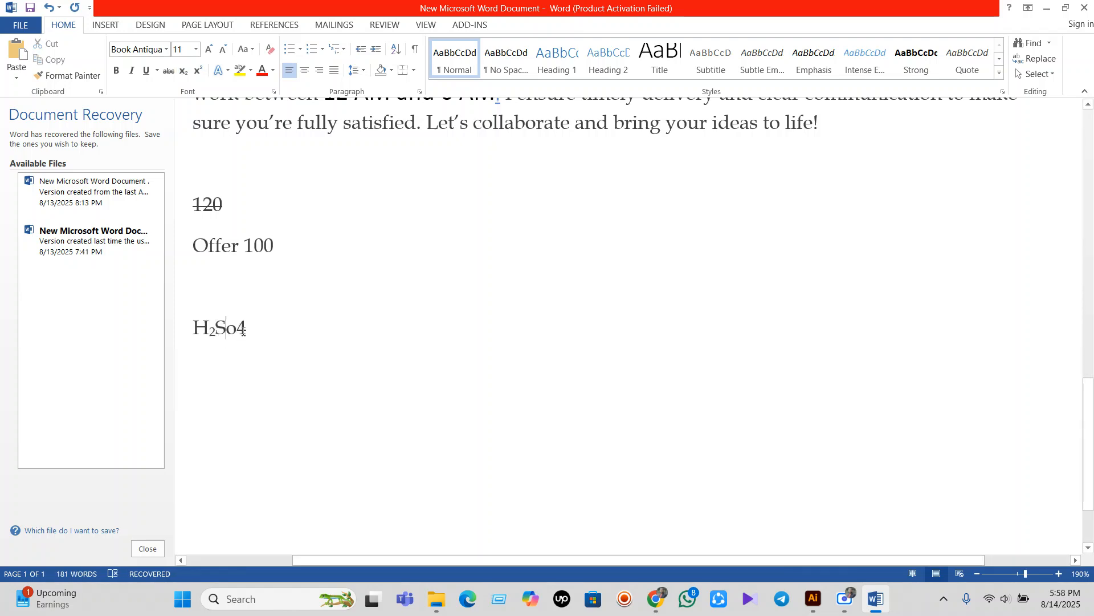
Make the 4 at the end of the formula subscript and clear the selection
left_click_drag(239, 323, 247, 325)
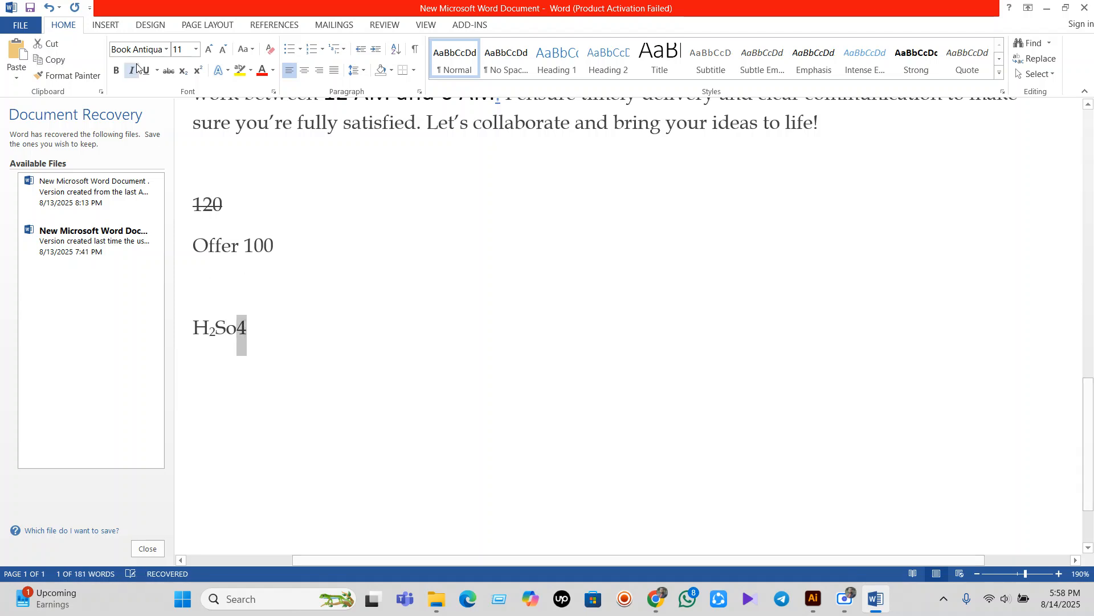
left_click(184, 77)
key("Right")
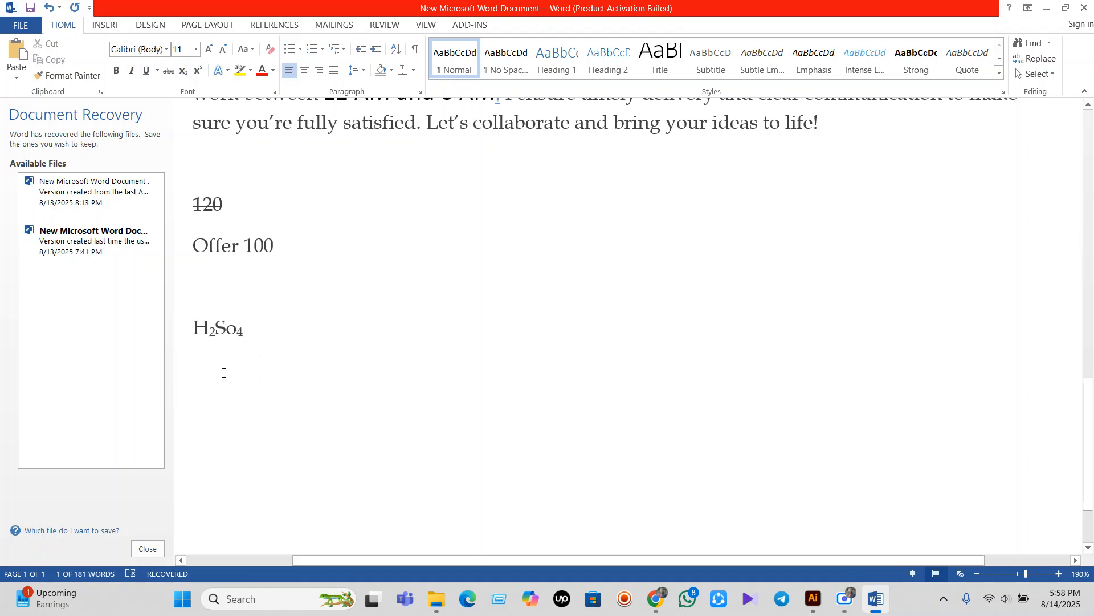
Write "H2o" on the blank line between "Offer 100" and the sulfuric acid formula, and make its 2 subscript
left_click(173, 327)
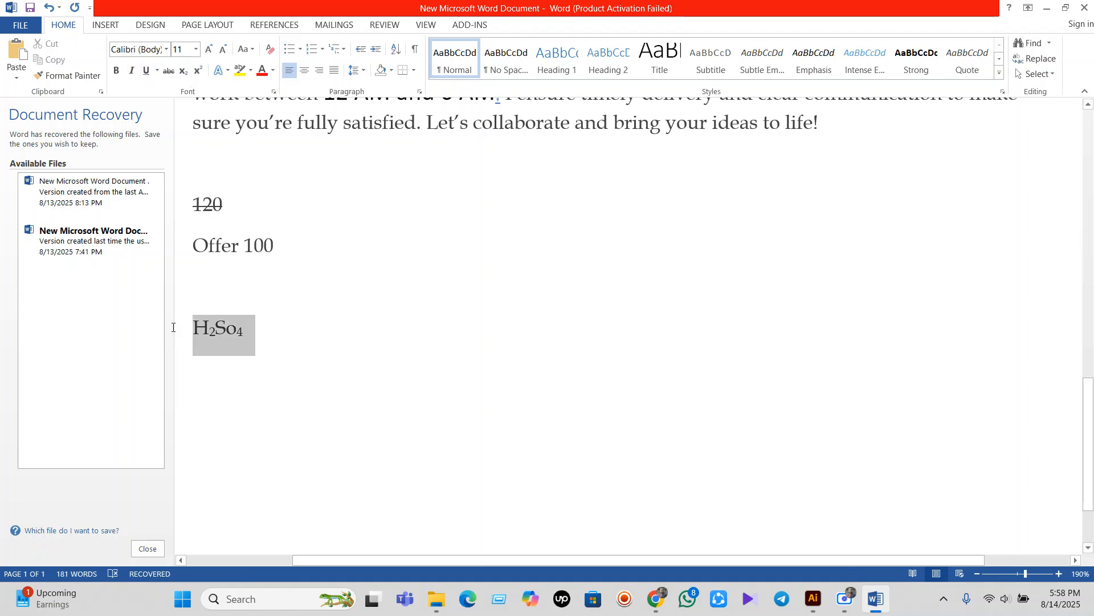
left_click(212, 378)
left_click(278, 292)
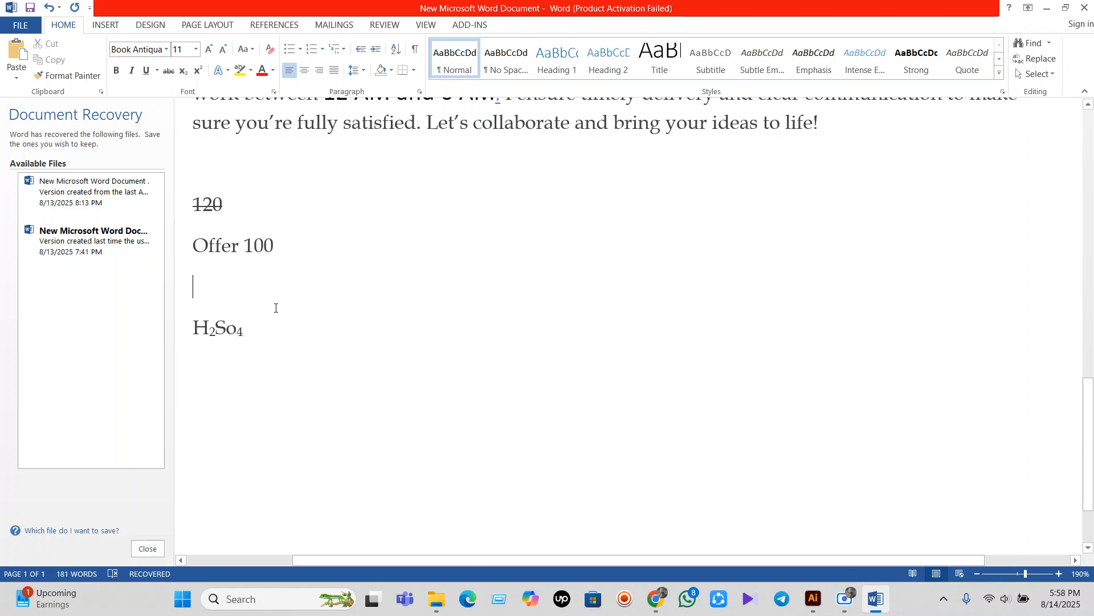
type("H2o")
left_click_drag(209, 289, 220, 289)
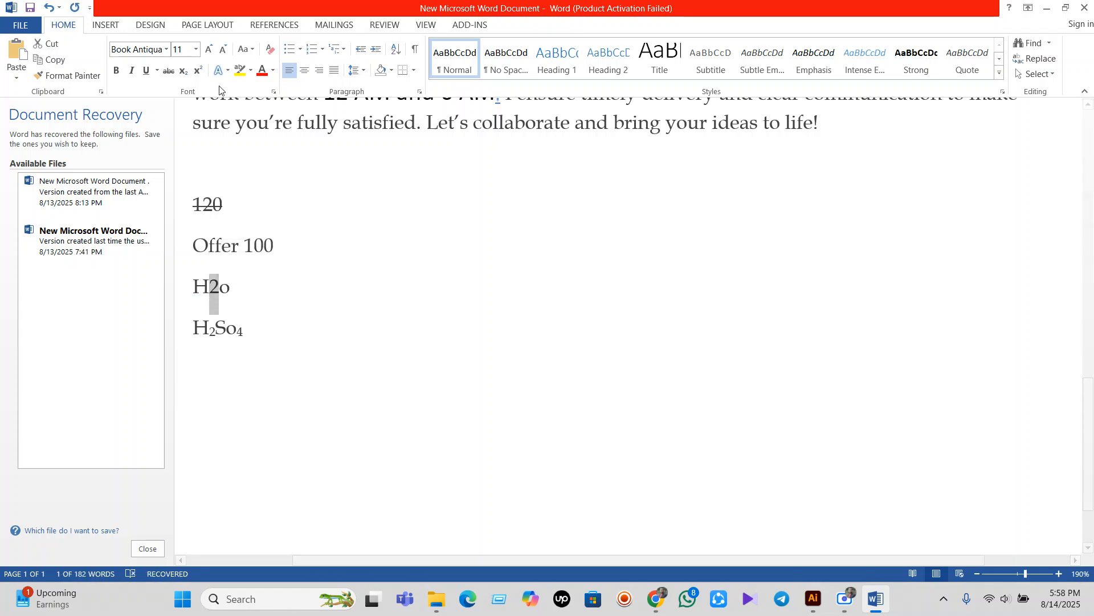
left_click(183, 70)
left_click(225, 328)
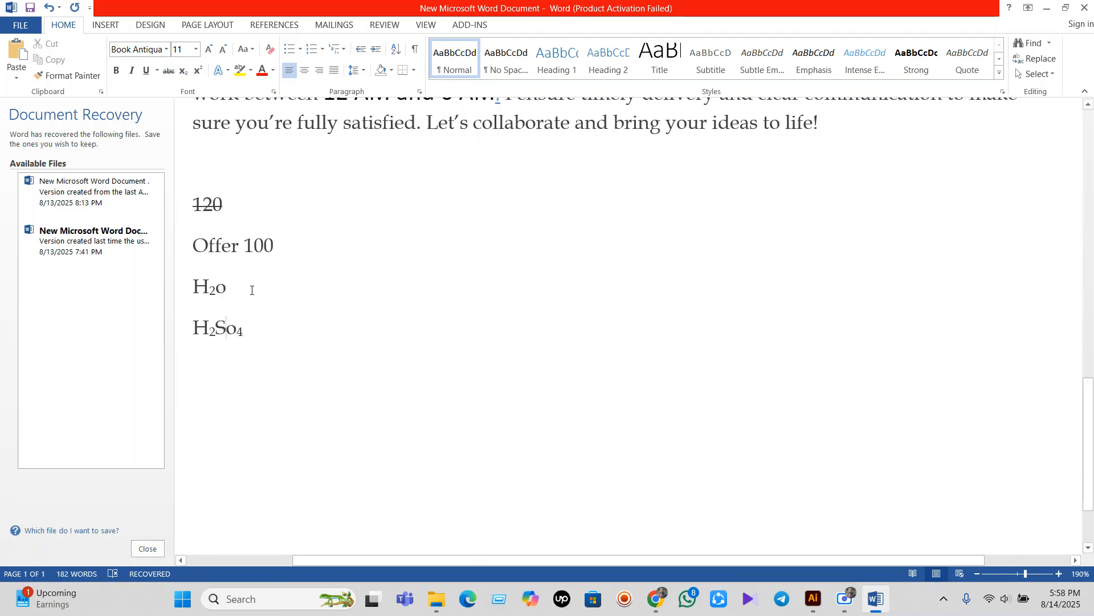
Write "(a+b)2" on the same line as the H2o formula, spaced after it, and make its 2 superscript
left_click(317, 288)
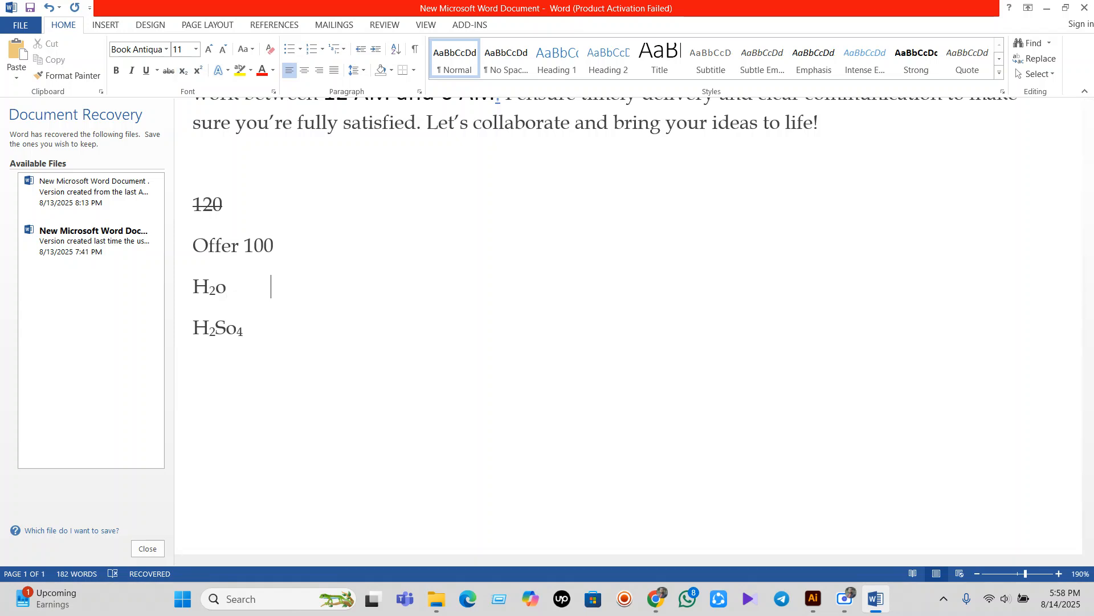
type("9")
key("BackSpace")
type("(a+b)2")
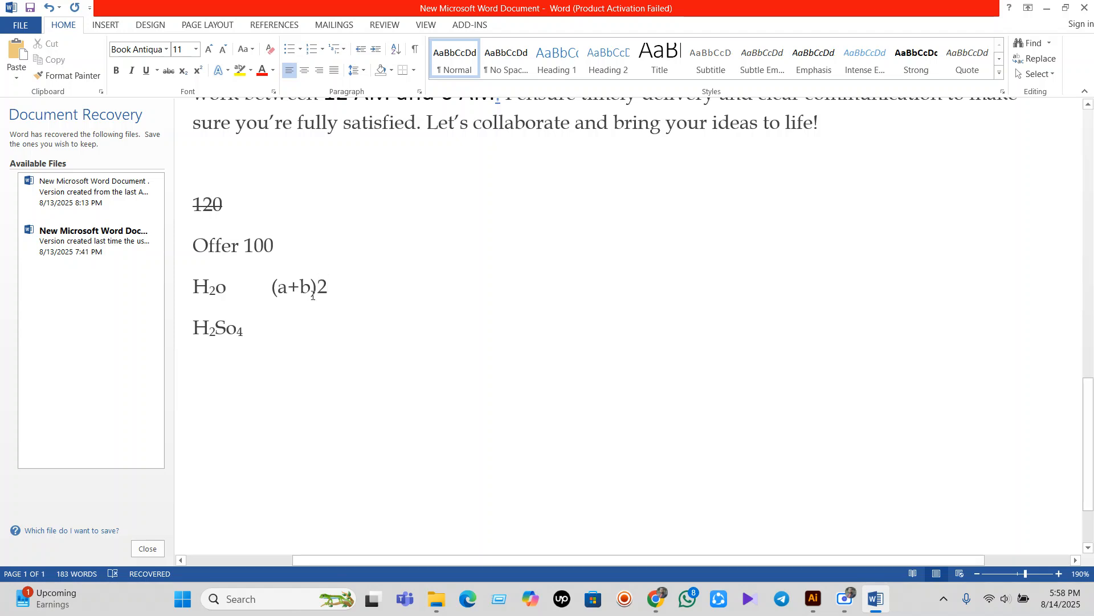
left_click_drag(317, 291, 338, 295)
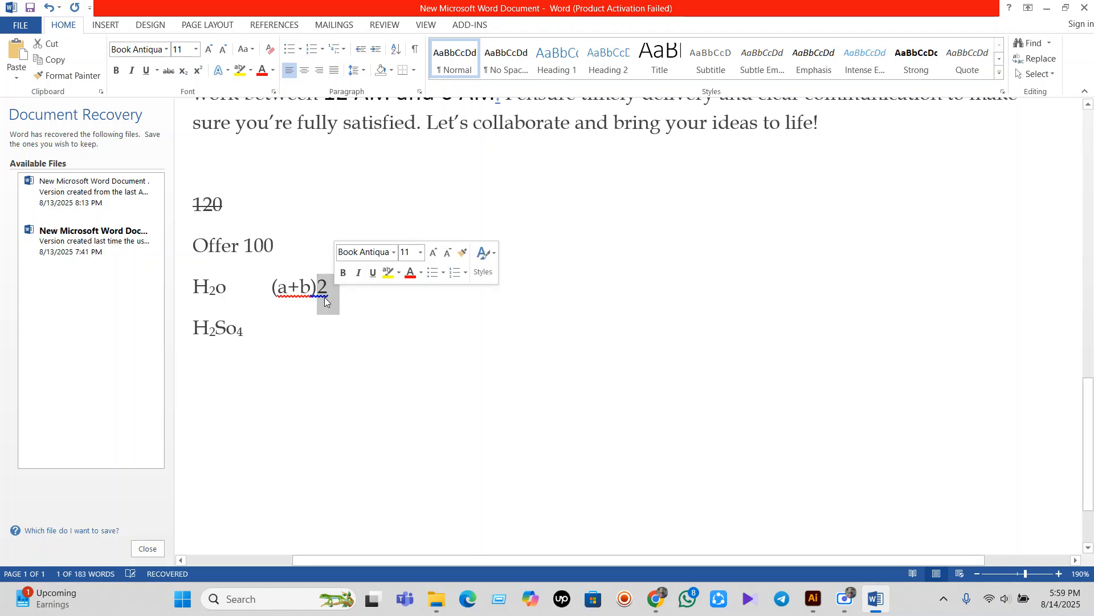
left_click(199, 71)
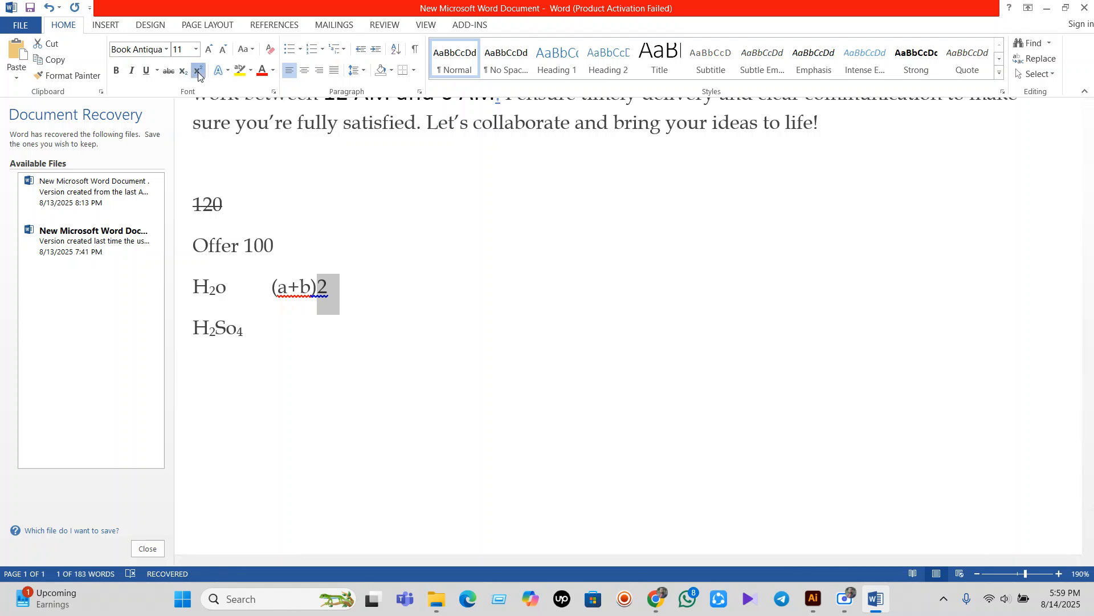
left_click(347, 324)
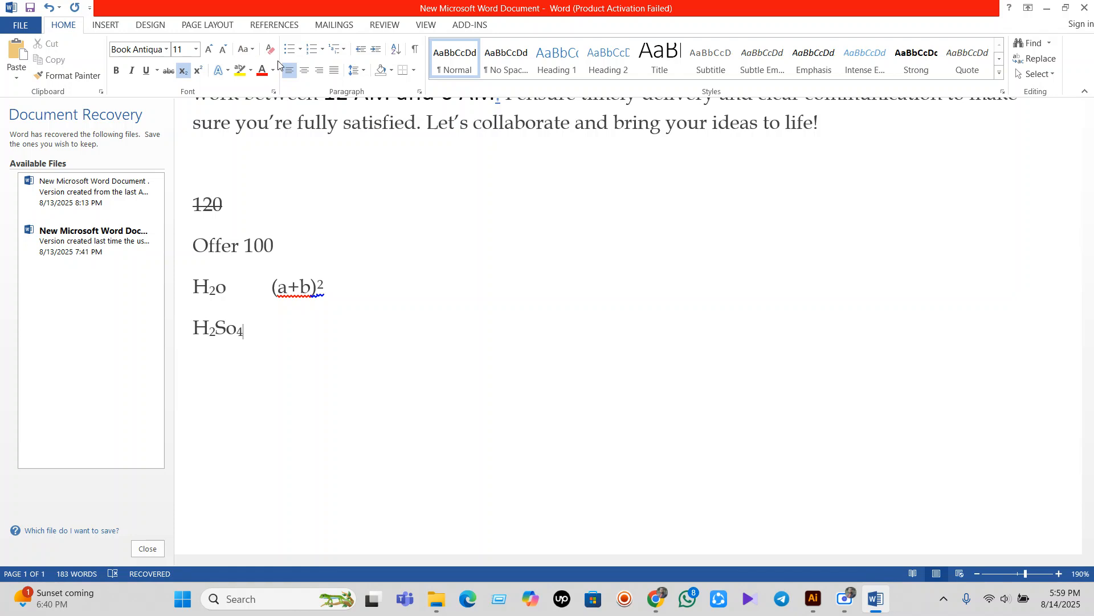
left_click(843, 601)
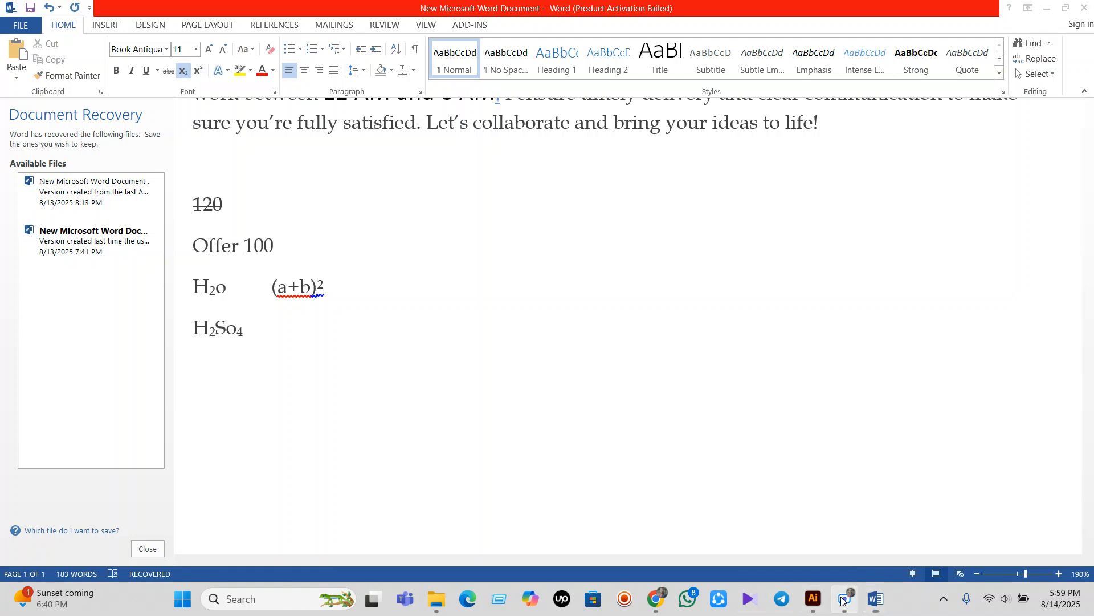